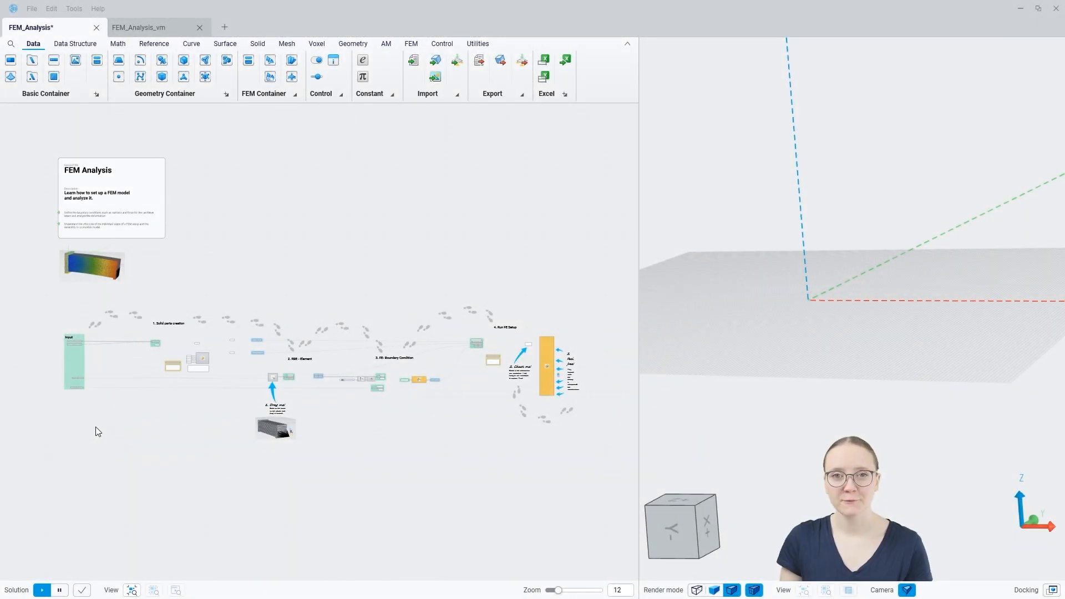
# Display the Cantilever Beam DS body from the Input group and inspect it from several angles
pyautogui.scroll(5, 75, 353)
pyautogui.moveTo(74, 355); pyautogui.dragTo(231, 350, button='right')
pyautogui.click(261, 273)
pyautogui.click(337, 340)
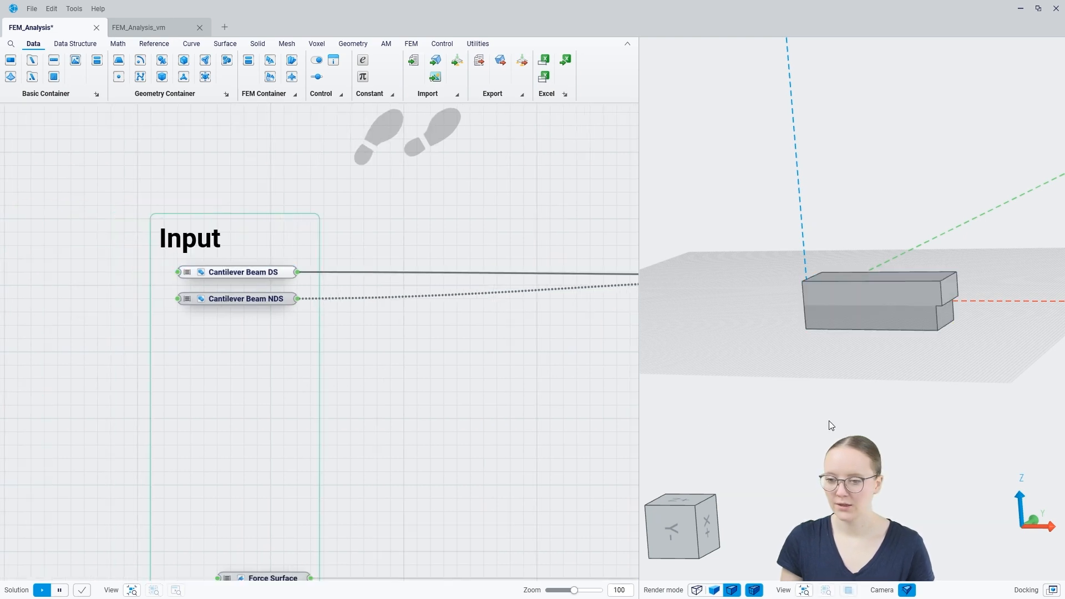
pyautogui.moveTo(831, 416); pyautogui.dragTo(868, 424, button='right')
pyautogui.scroll(2, 934, 321)
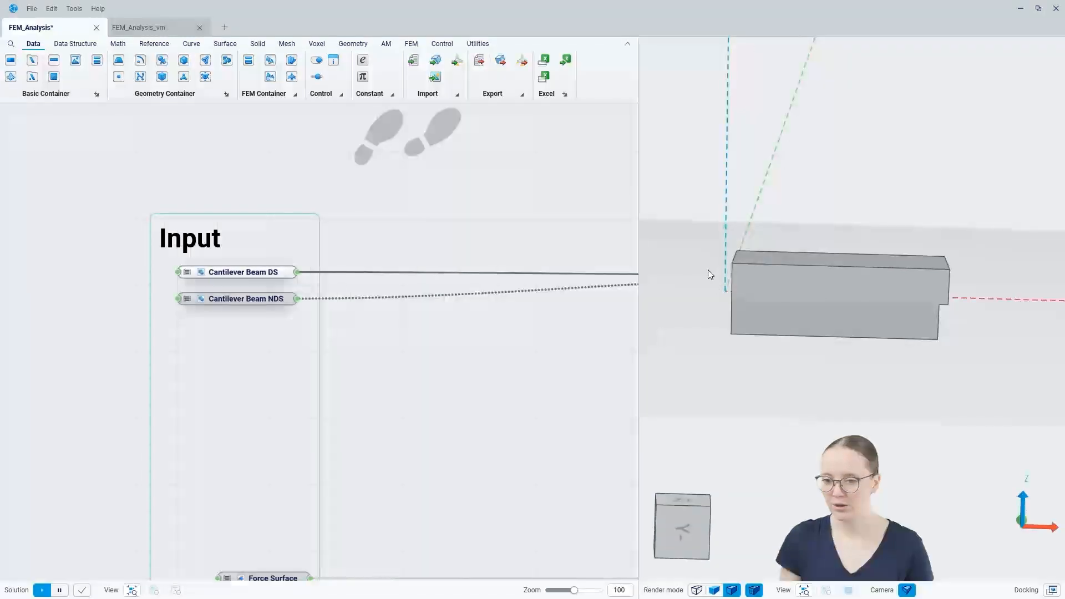
pyautogui.moveTo(768, 332)
pyautogui.mouseDown(button='right')
pyautogui.moveTo(759, 314)
pyautogui.moveTo(780, 342)
pyautogui.mouseUp(button='right')
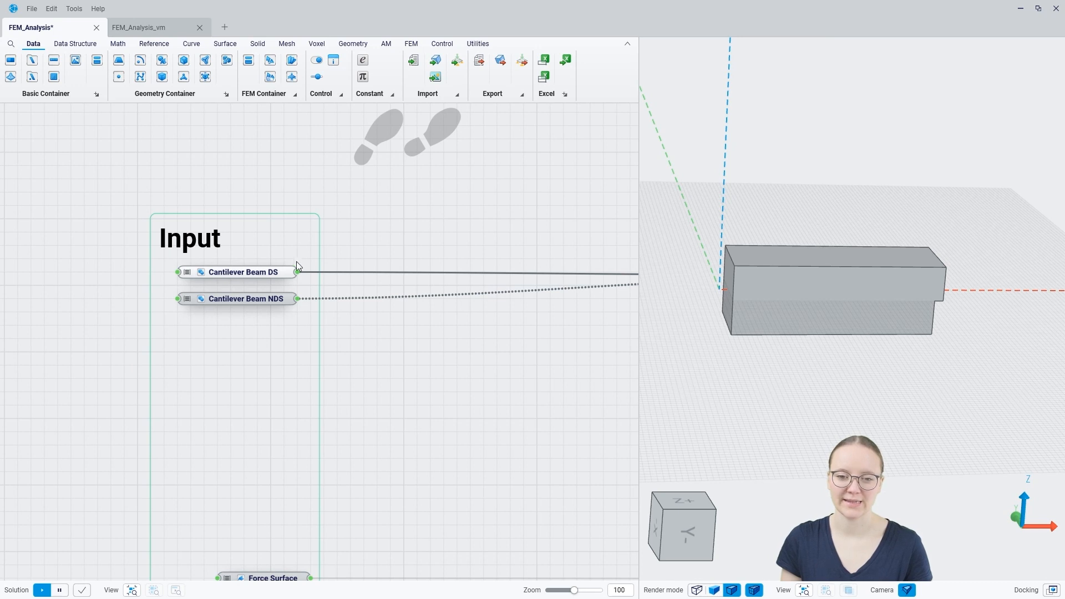
# Display the Cantilever Beam NDS parts and examine where they sit on the beam
pyautogui.click(252, 298)
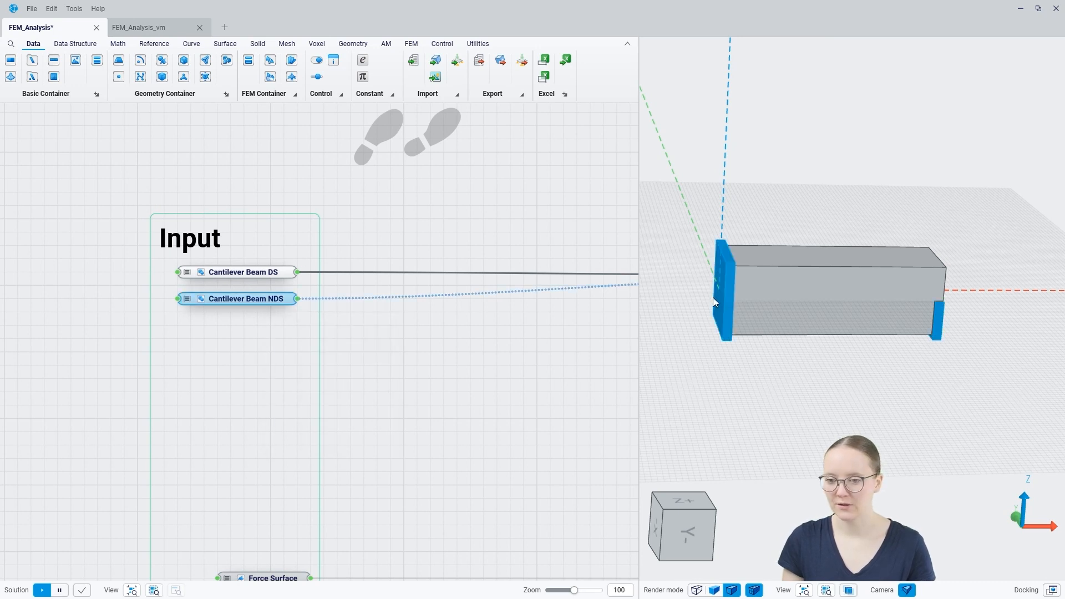
pyautogui.moveTo(898, 379)
pyautogui.mouseDown(button='right')
pyautogui.moveTo(846, 368)
pyautogui.moveTo(904, 375)
pyautogui.mouseUp(button='right')
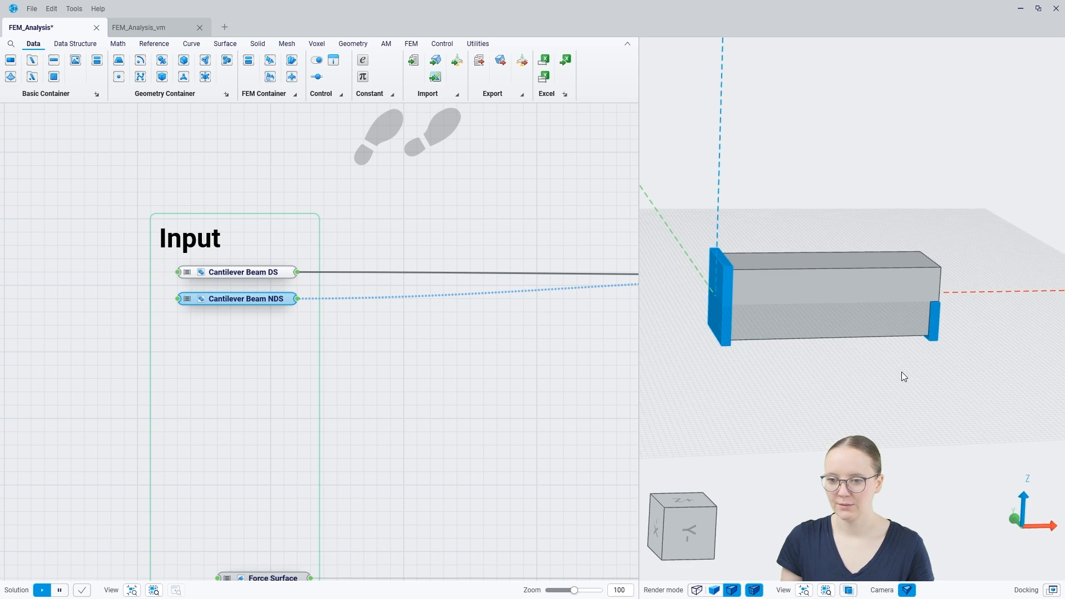
pyautogui.click(431, 368)
# Display the Force Surface input and inspect its location on the end of the beam
pyautogui.moveTo(414, 445); pyautogui.dragTo(409, 251, button='right')
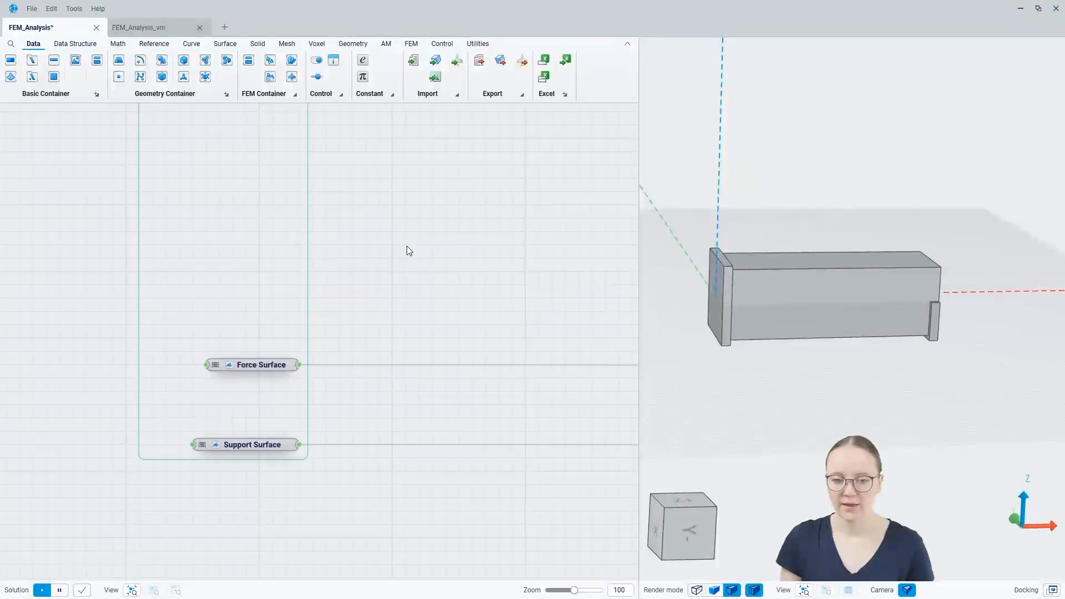
pyautogui.click(254, 364)
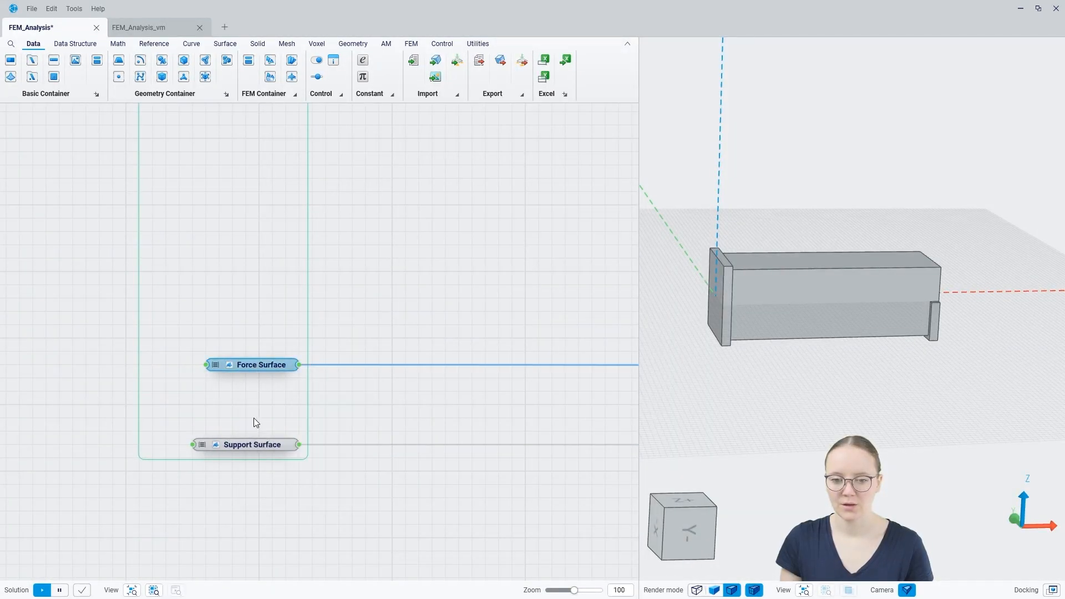
pyautogui.moveTo(741, 438); pyautogui.dragTo(684, 431, button='right')
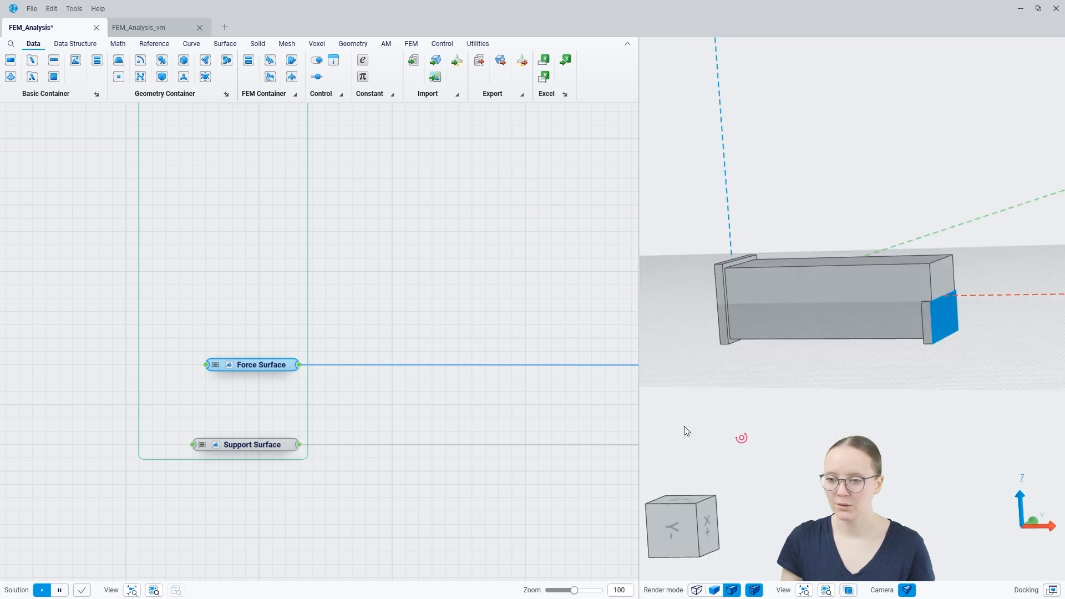
pyautogui.scroll(5, 954, 328)
pyautogui.moveTo(944, 353); pyautogui.dragTo(873, 302, button='right')
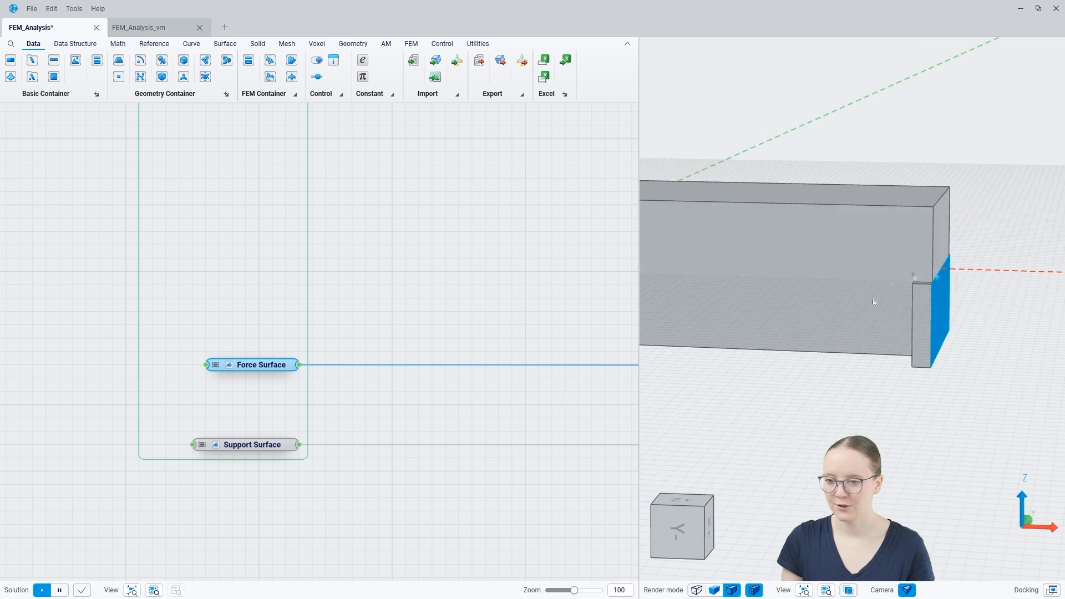
pyautogui.scroll(-5, 937, 321)
pyautogui.moveTo(937, 321); pyautogui.dragTo(766, 370, button='right')
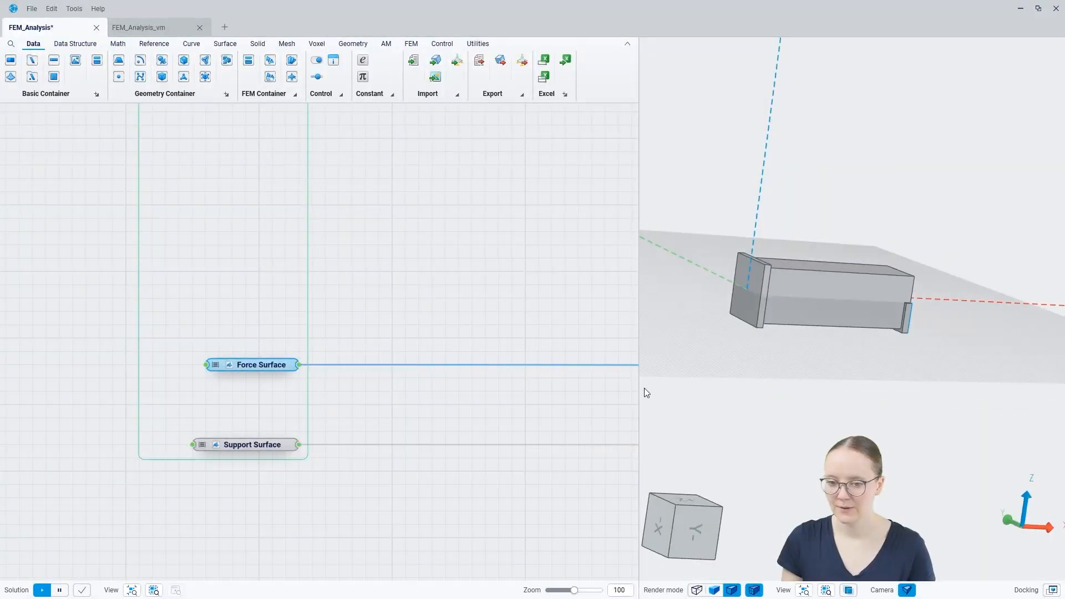
# Display the Support Surface input and inspect its location on the beam's end plate
pyautogui.click(269, 445)
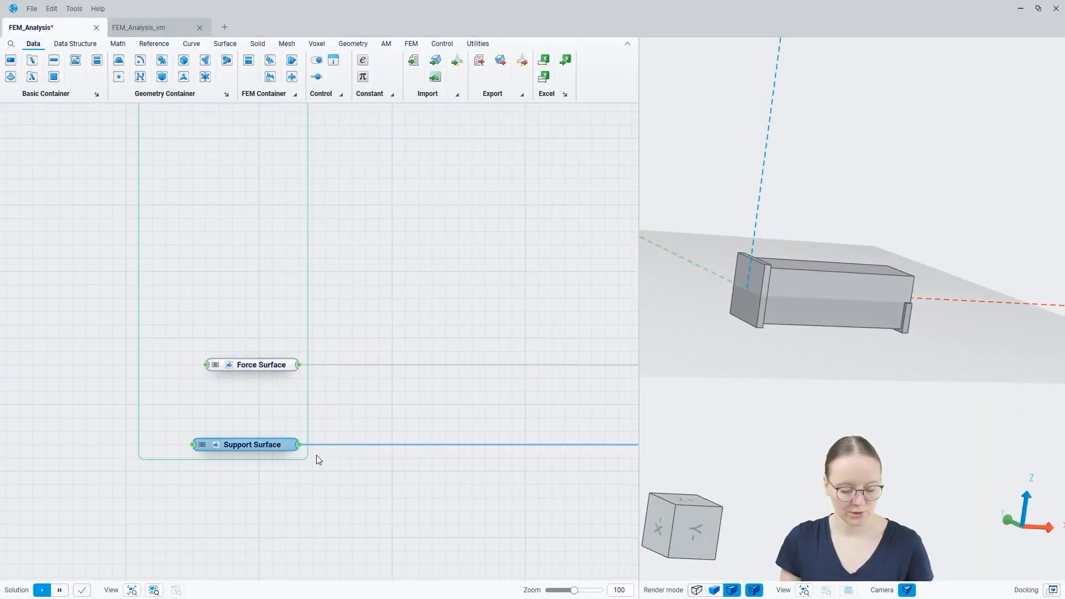
pyautogui.click(456, 495)
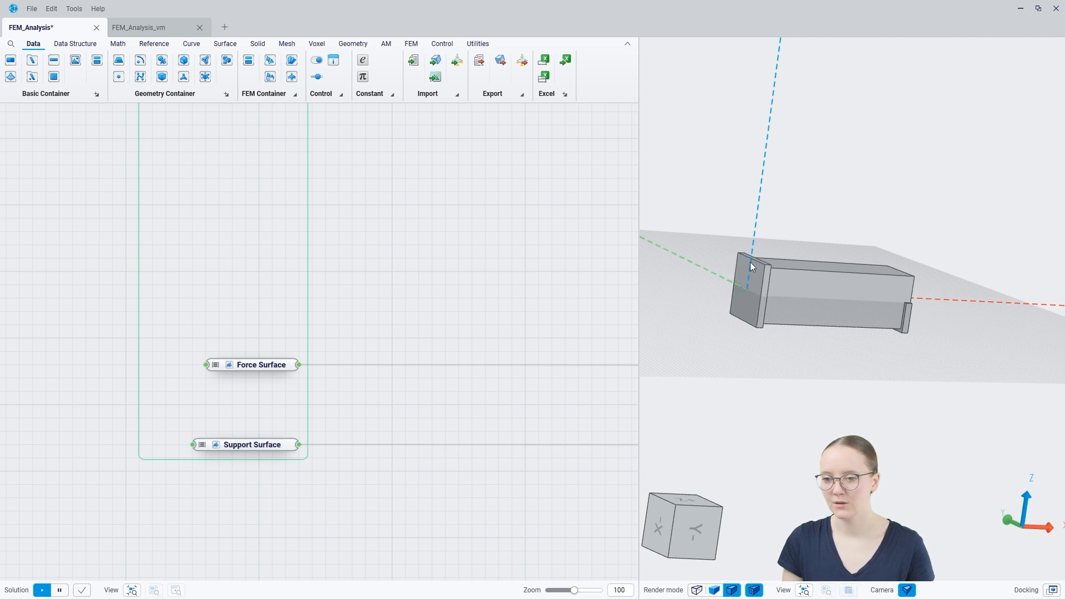
pyautogui.click(271, 446)
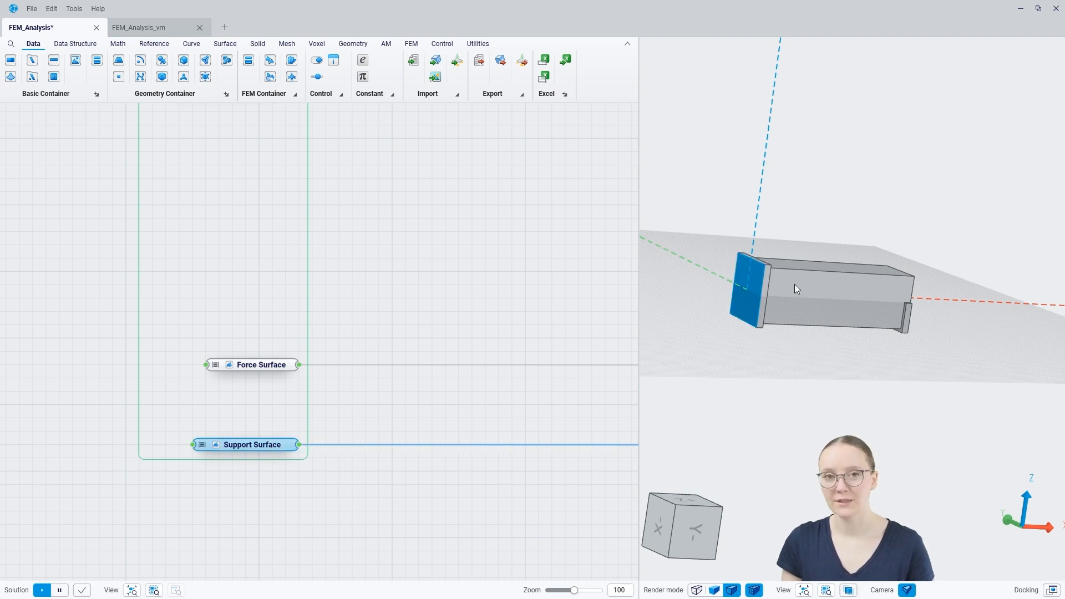
pyautogui.scroll(4, 748, 261)
pyautogui.moveTo(747, 265)
pyautogui.mouseDown(button='right')
pyautogui.moveTo(718, 277)
pyautogui.moveTo(748, 282)
pyautogui.moveTo(763, 302)
pyautogui.mouseUp(button='right')
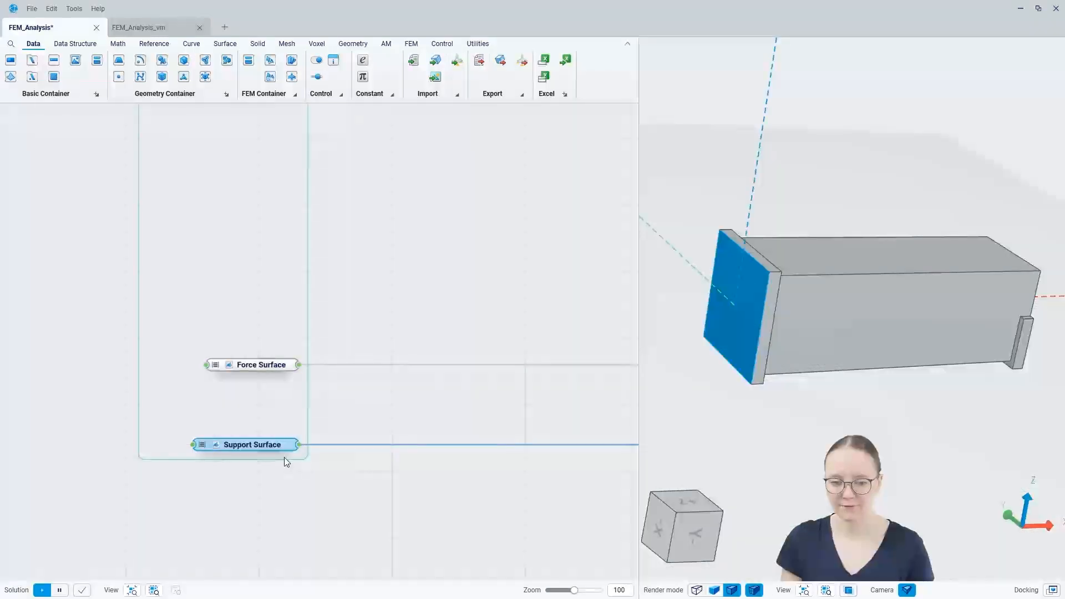
# Hide the previews of the beam bodies and surfaces from the Input group
pyautogui.click(273, 370)
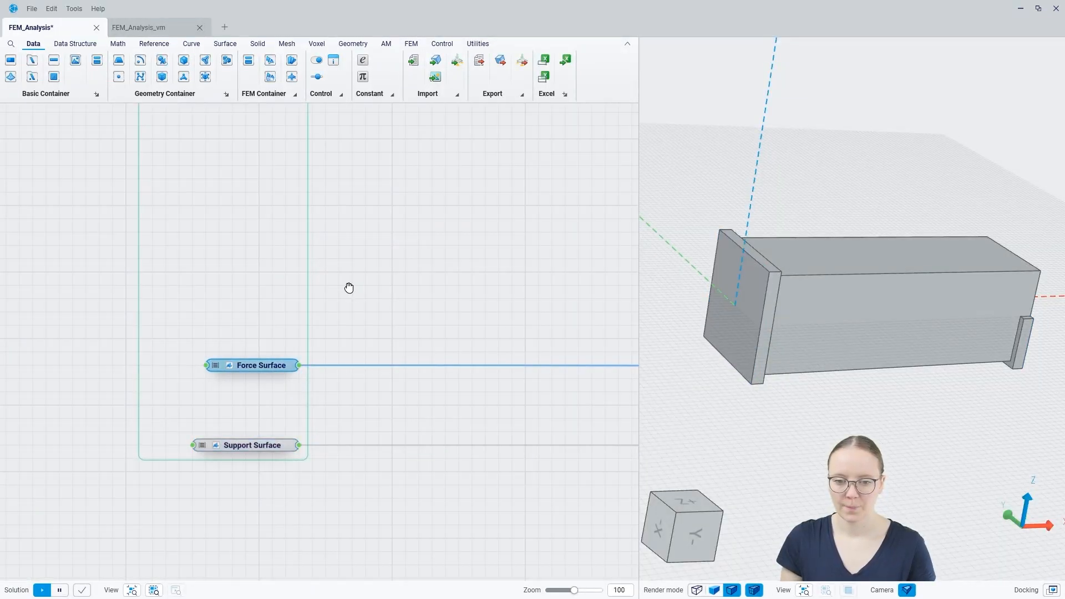
pyautogui.scroll(3, 251, 278)
pyautogui.click(258, 241)
pyautogui.click(257, 215)
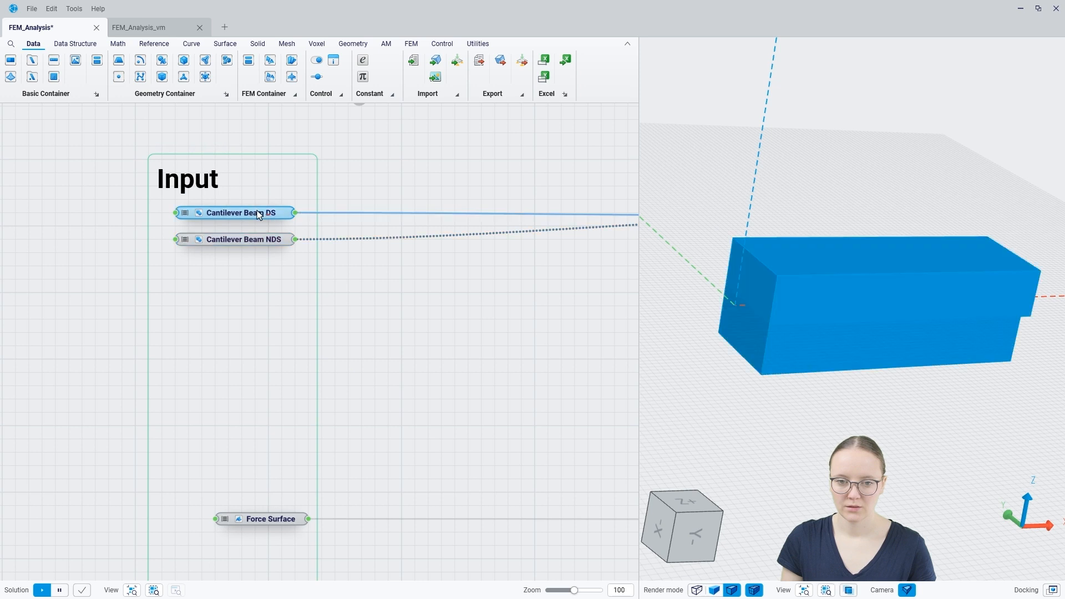
pyautogui.click(358, 302)
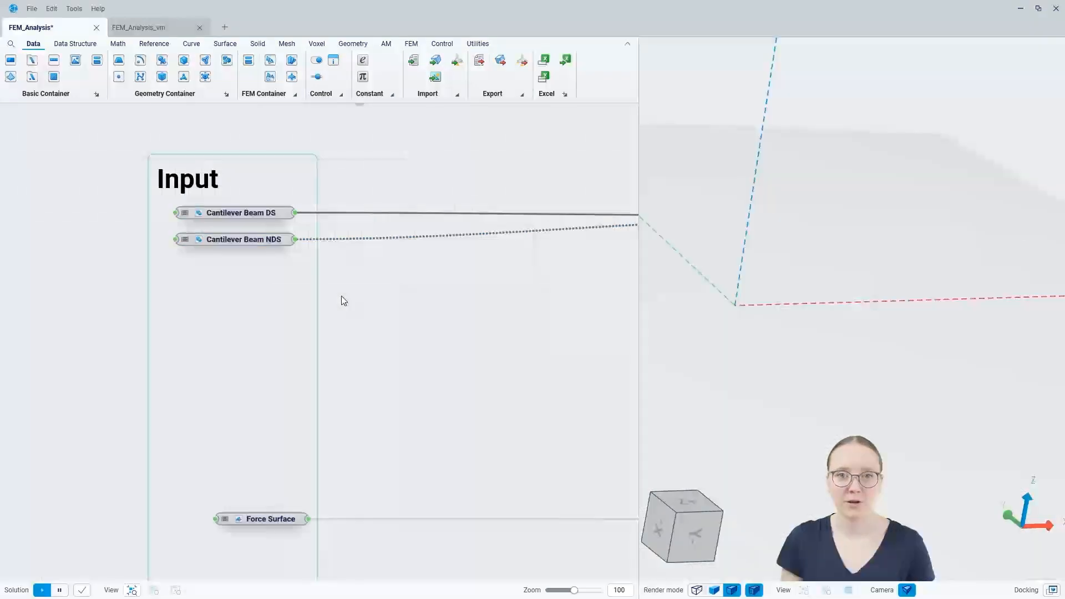
# Review the workflow sections on the canvas, from Solid parts creation through RBE - Element and FE- Boundary Condition to Run FE Setup
pyautogui.scroll(-5, 113, 239)
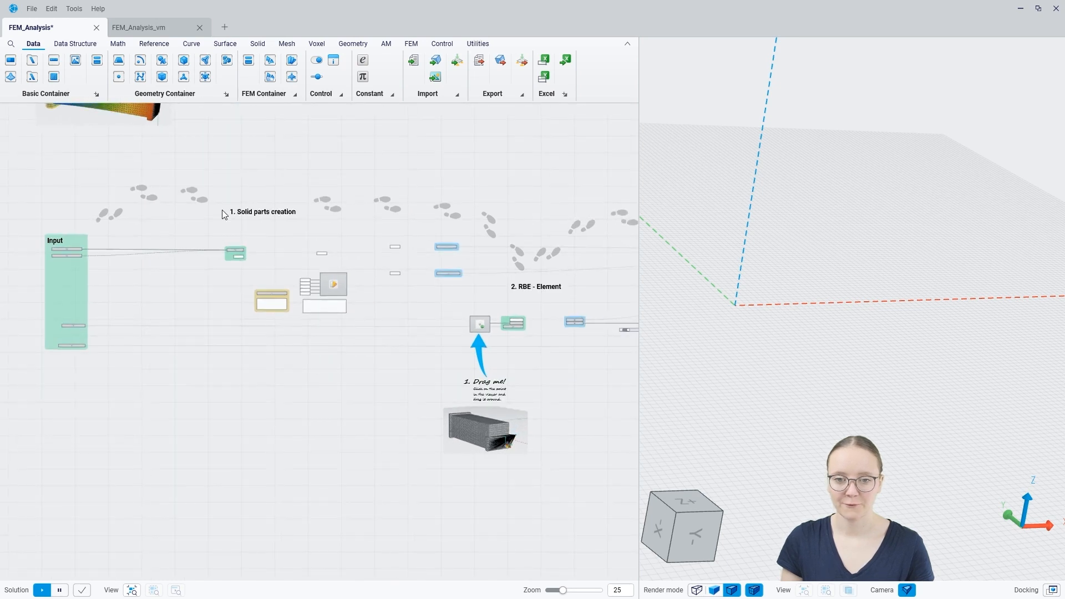
pyautogui.moveTo(417, 301); pyautogui.dragTo(217, 260, button='middle')
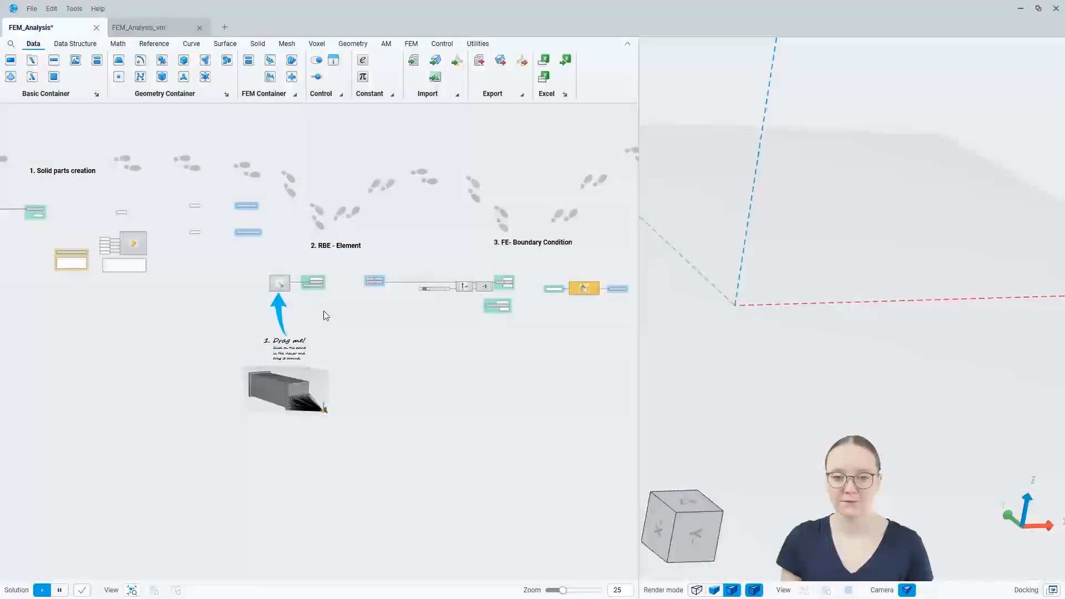
pyautogui.keyDown('shift'); pyautogui.hscroll(5, 397, 331); pyautogui.keyUp('shift')
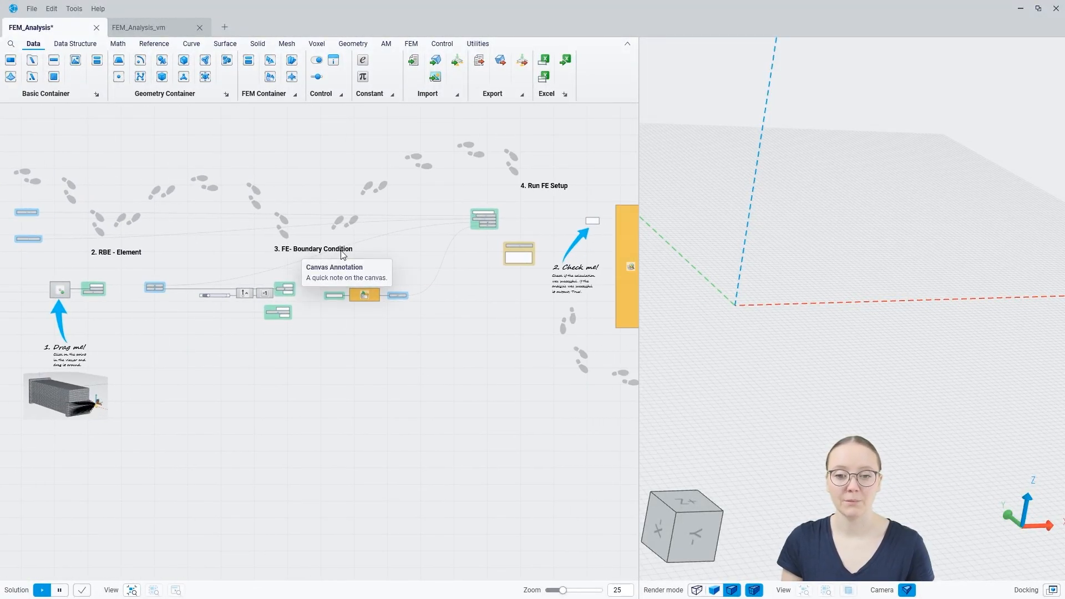
pyautogui.moveTo(424, 251); pyautogui.dragTo(286, 254, button='middle')
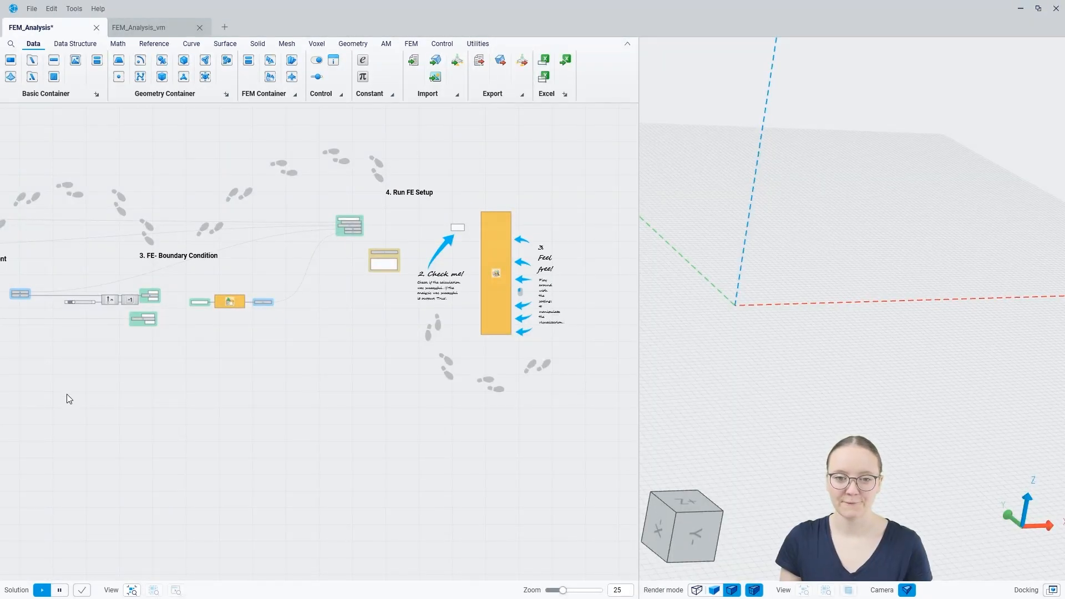
pyautogui.moveTo(65, 388); pyautogui.dragTo(290, 387, button='middle')
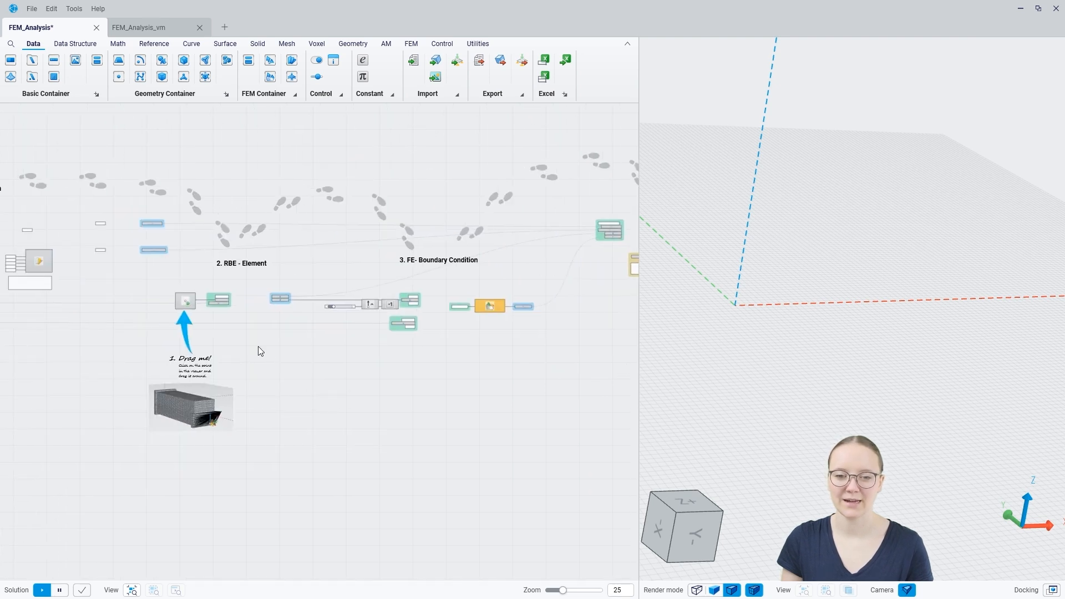
pyautogui.moveTo(95, 364); pyautogui.dragTo(388, 383, button='middle')
# Examine the Solid parts creation section and the two Cantilever Beam inputs that feed its Solid Body container
pyautogui.scroll(4, 302, 252)
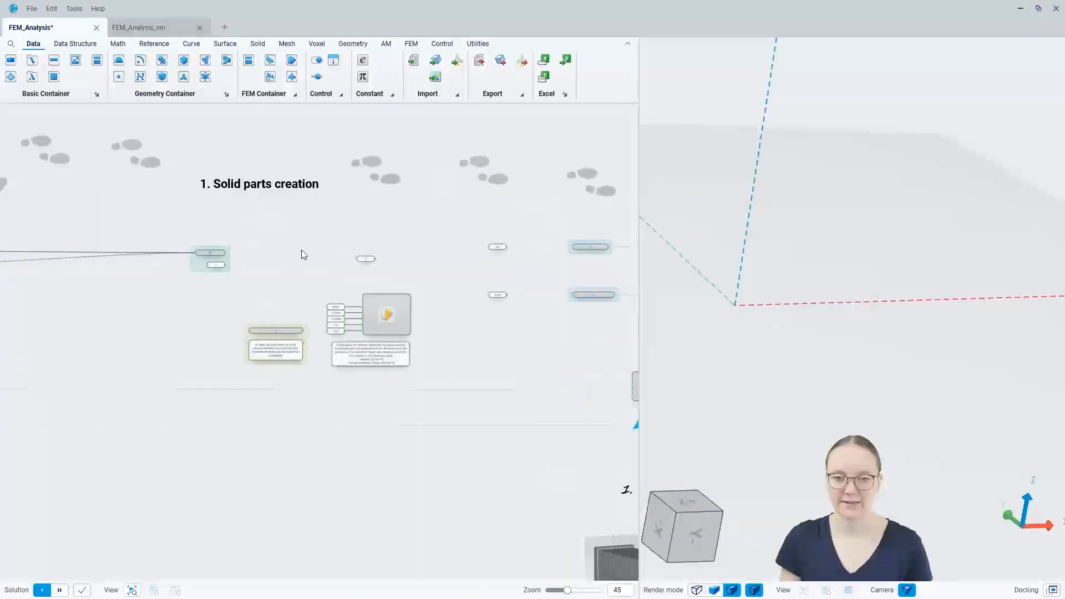
pyautogui.scroll(3, 303, 257)
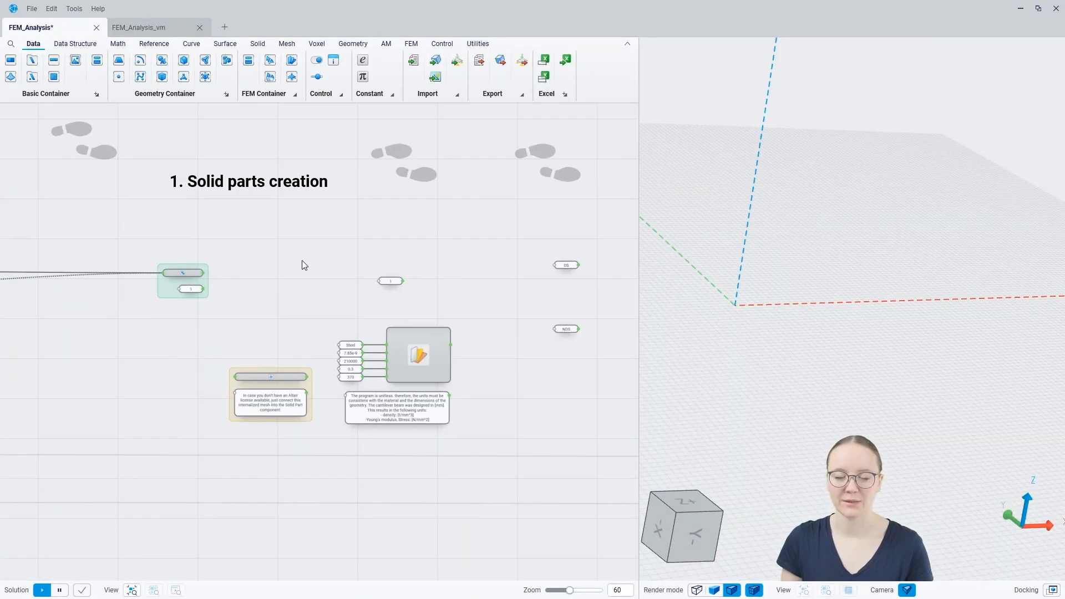
pyautogui.scroll(2, 303, 265)
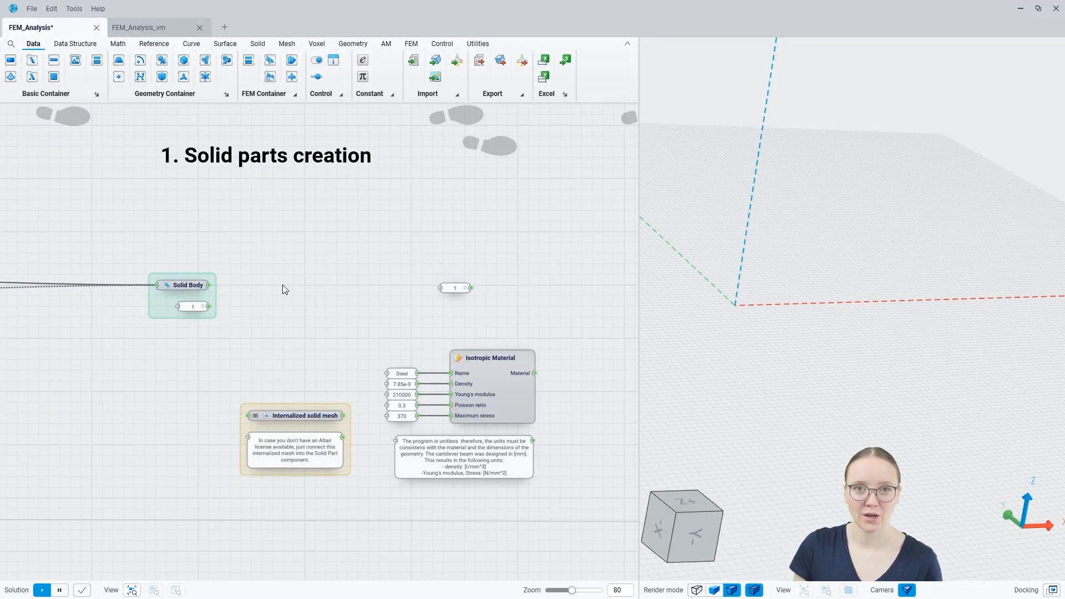
pyautogui.moveTo(102, 369); pyautogui.dragTo(370, 325, button='right')
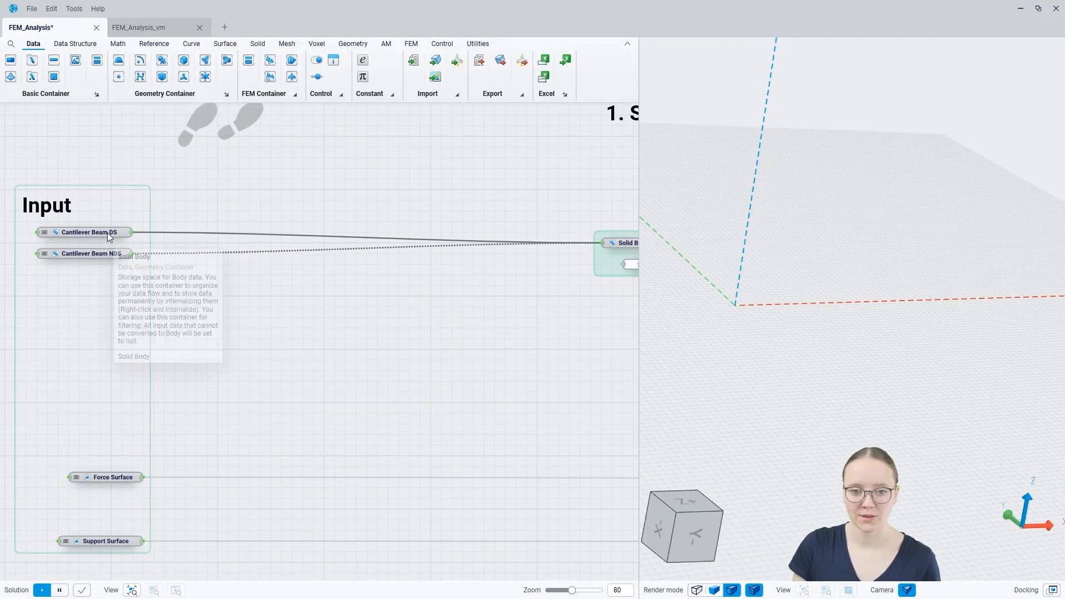
pyautogui.moveTo(109, 259)
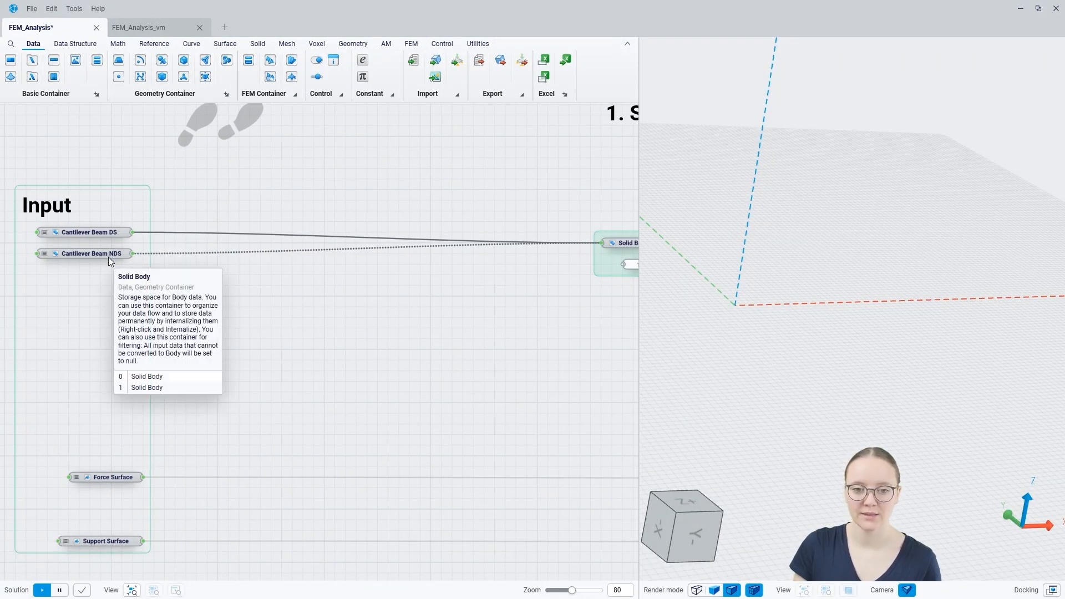
pyautogui.moveTo(523, 277); pyautogui.dragTo(92, 292, button='right')
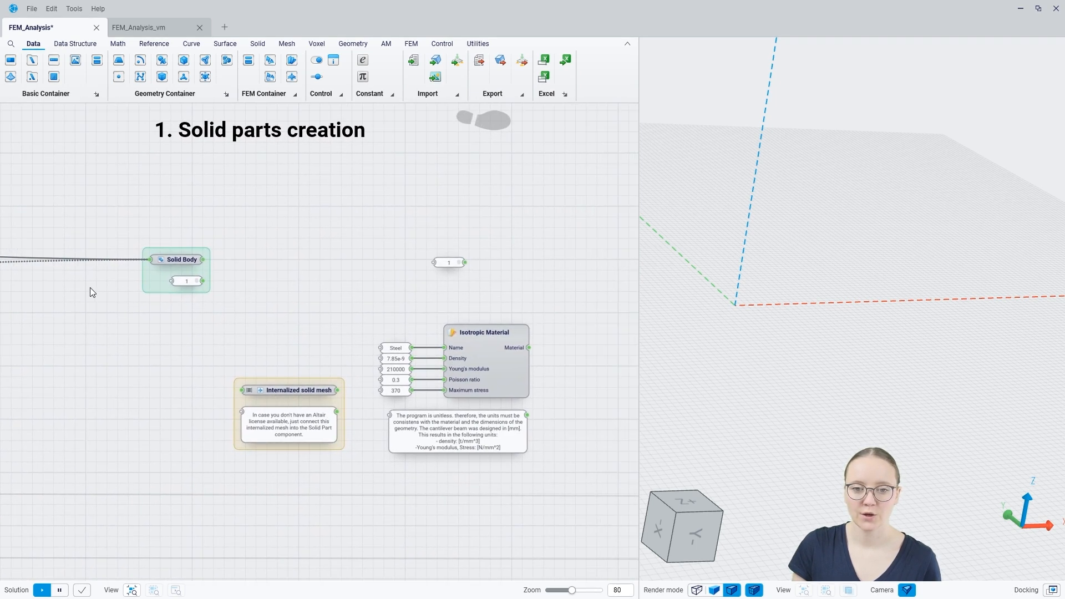
# Add a Solid Mesh (HM) component fed by the Solid Body output and align the Solid Body group with its Bodies input
pyautogui.moveTo(206, 259); pyautogui.dragTo(267, 247)
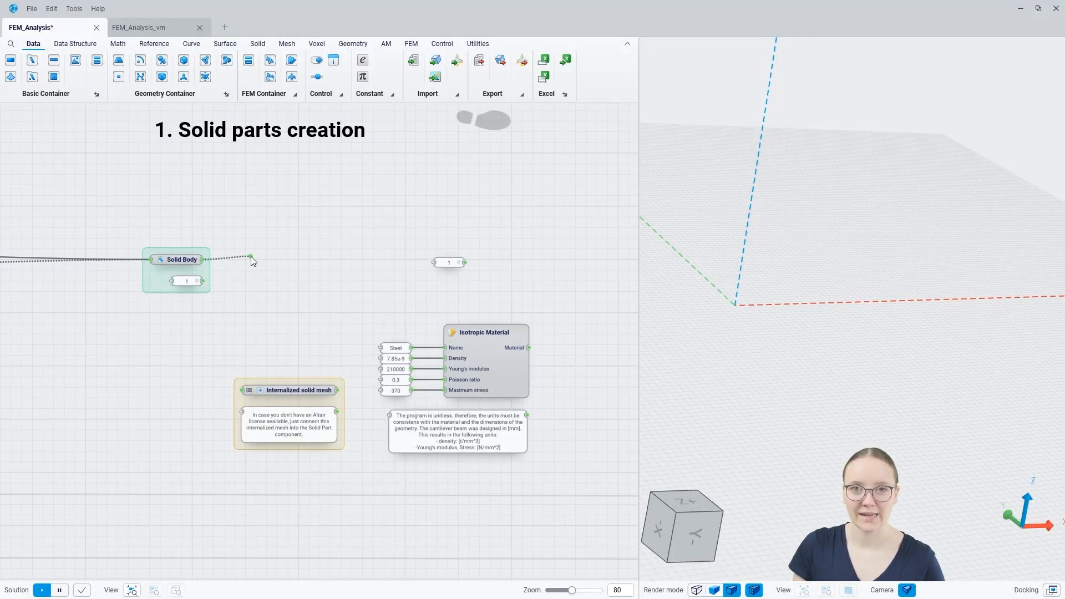
pyautogui.moveTo(251, 258); pyautogui.dragTo(251, 257)
pyautogui.write('solid me')
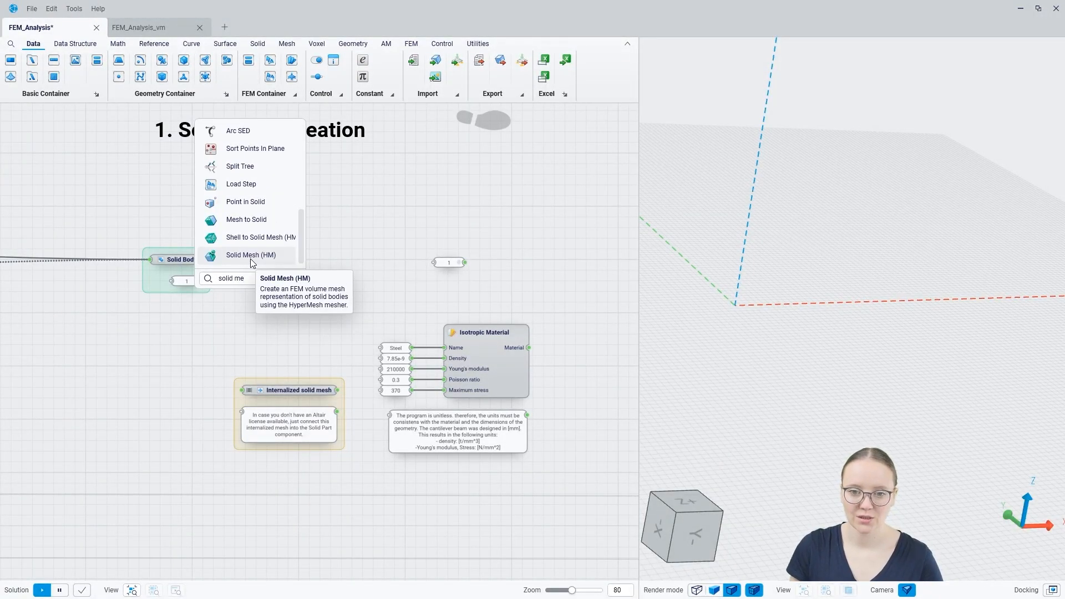
pyautogui.click(268, 256)
pyautogui.moveTo(328, 285); pyautogui.dragTo(307, 278)
pyautogui.moveTo(181, 282); pyautogui.dragTo(155, 268)
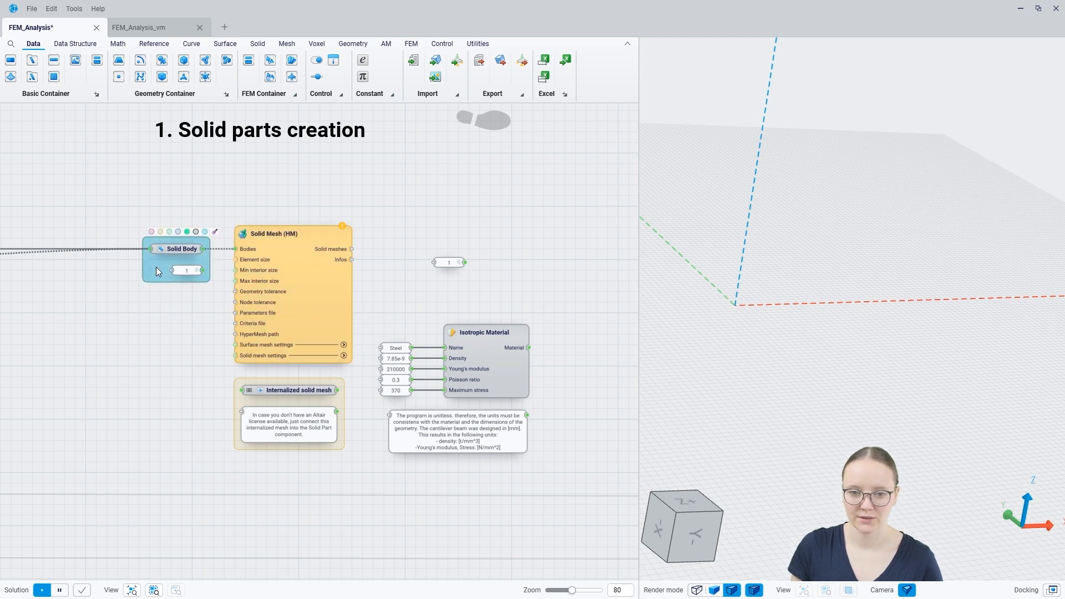
# Connect the value 1 below Solid Body to the mesh component's Element size, Min interior size and Max interior size
pyautogui.click(188, 331)
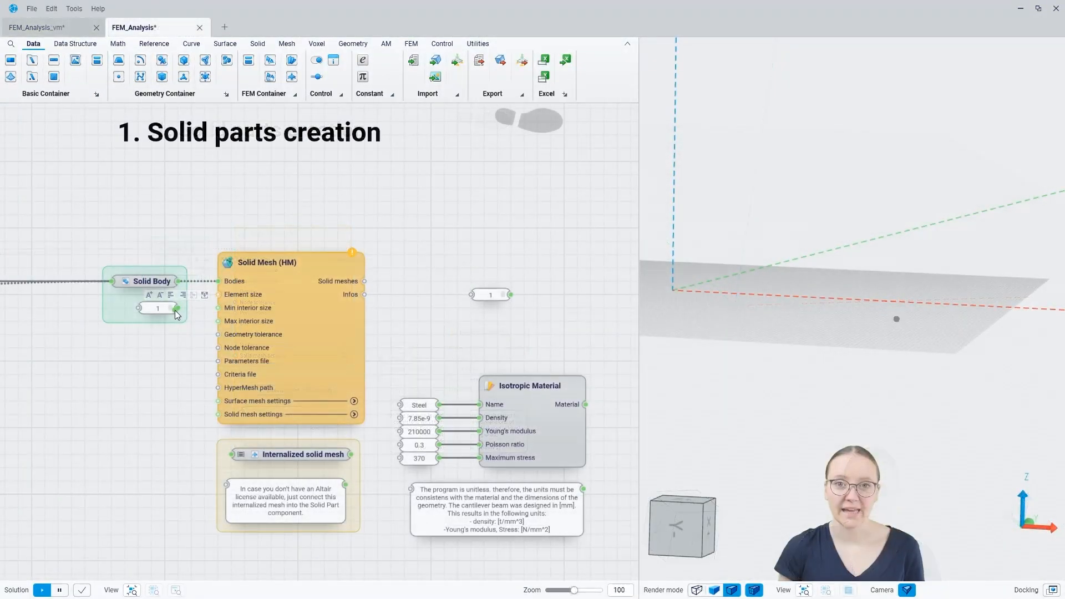
pyautogui.moveTo(214, 294); pyautogui.dragTo(218, 321)
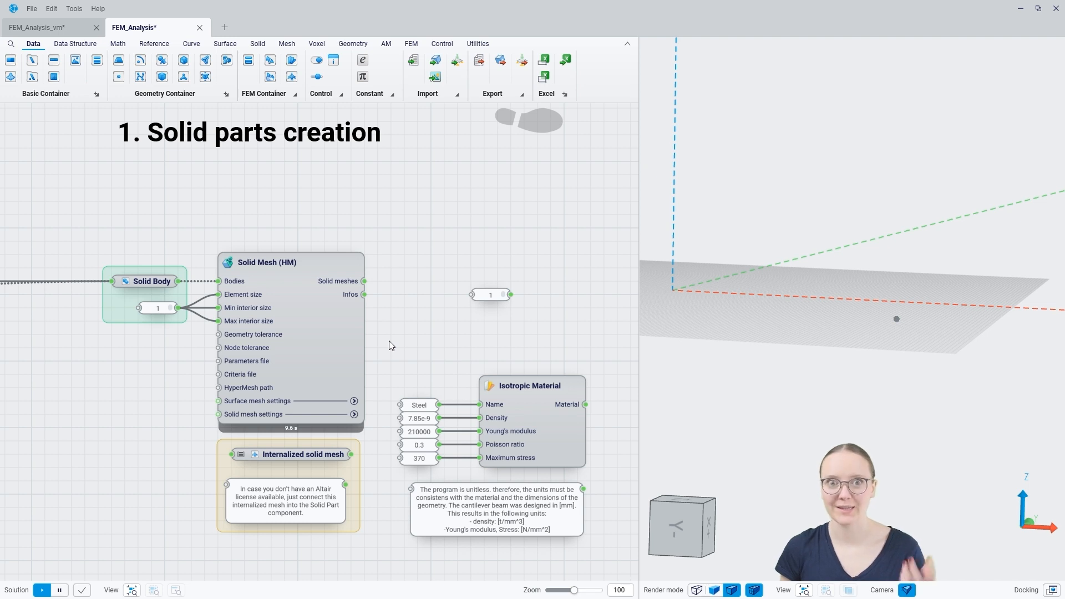
# Set the surface mesh element type of Solid Mesh (HM) to Quads strictly and inspect the resulting beam mesh
pyautogui.click(353, 400)
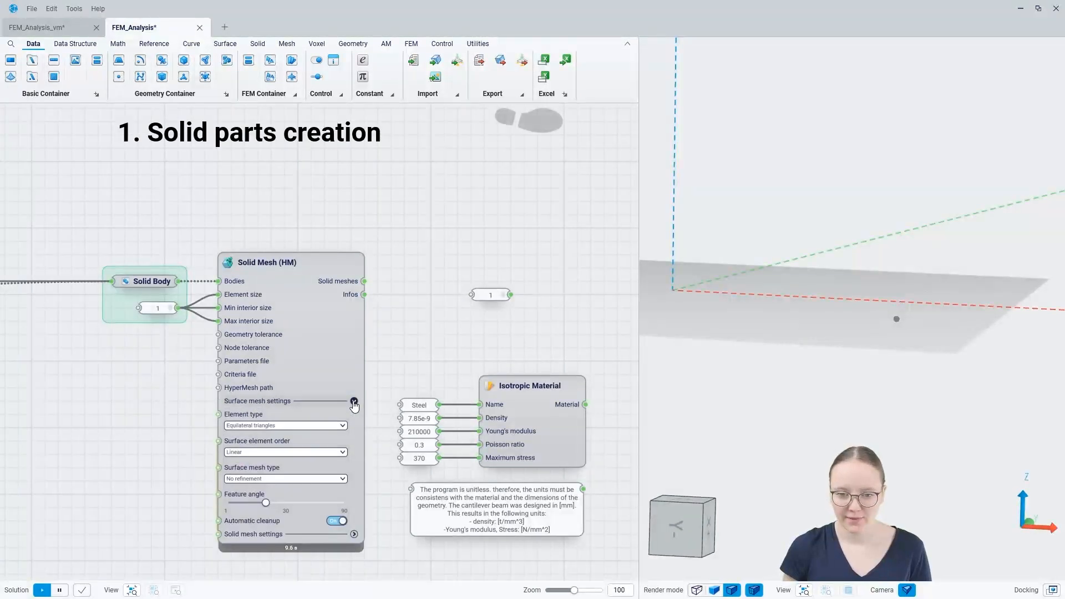
pyautogui.click(297, 426)
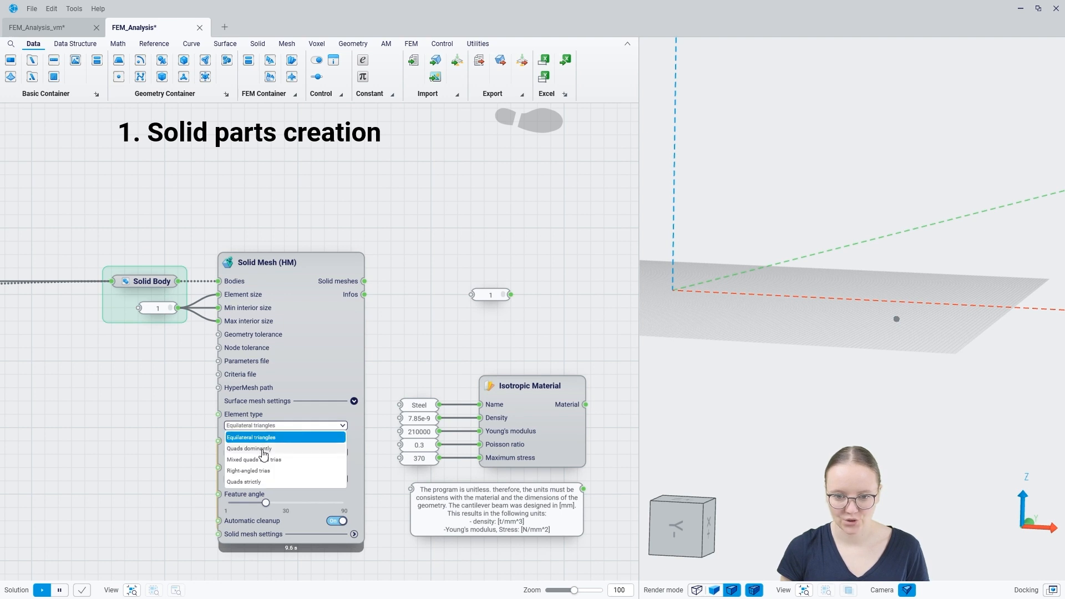
pyautogui.click(262, 483)
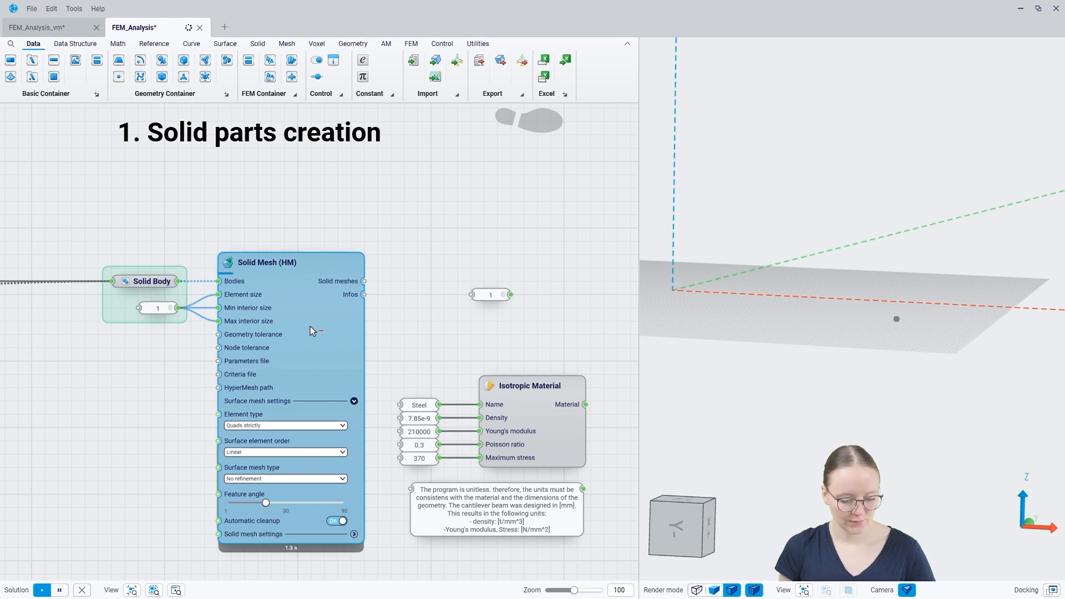
pyautogui.click(194, 393)
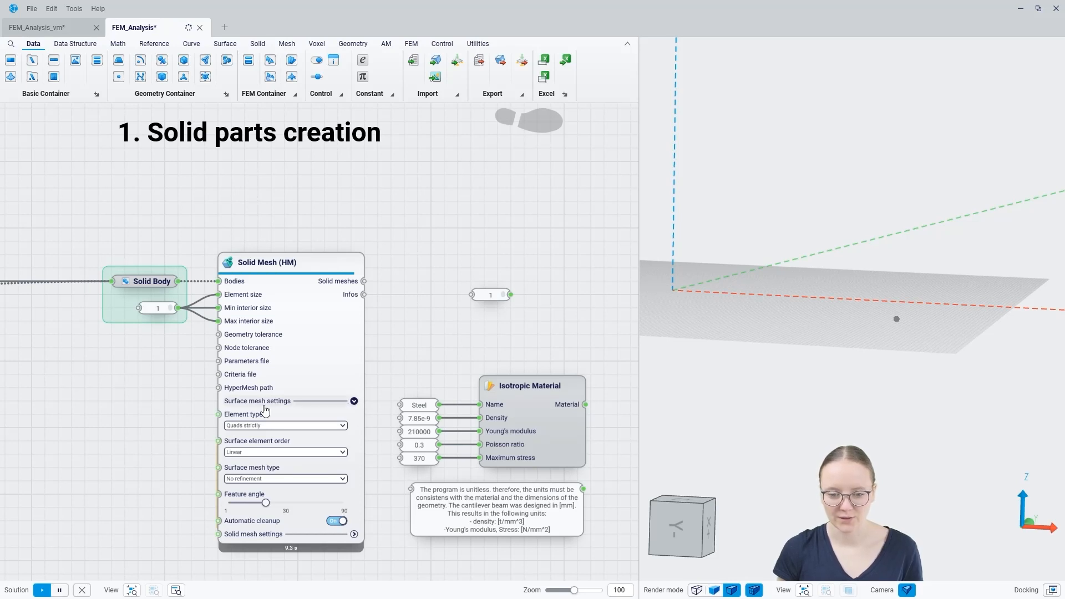
pyautogui.click(354, 401)
pyautogui.scroll(5, 668, 278)
pyautogui.scroll(-5, 846, 236)
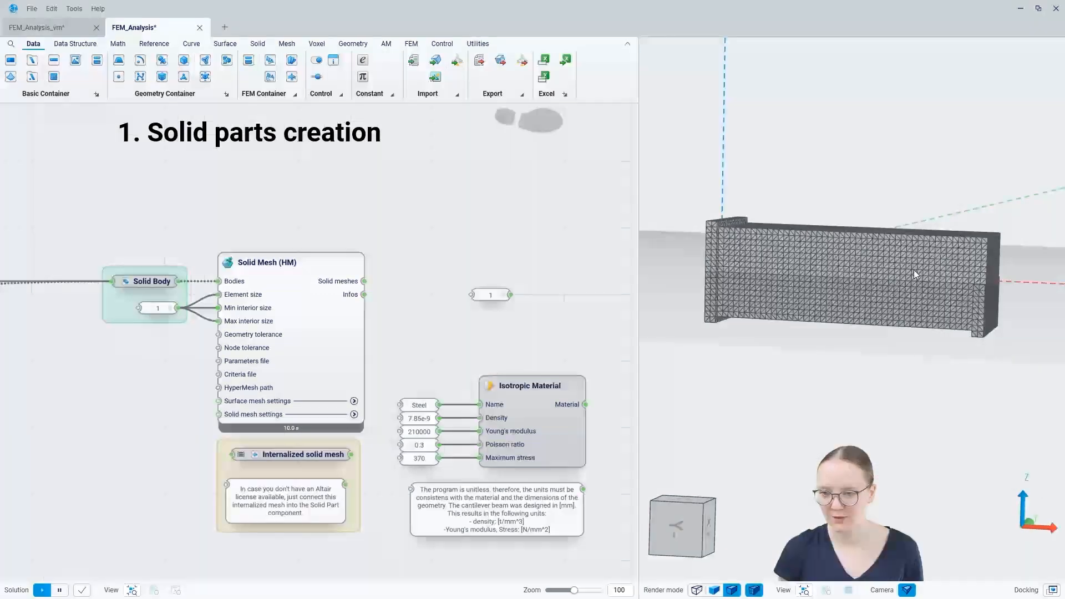
pyautogui.moveTo(880, 338); pyautogui.dragTo(903, 372)
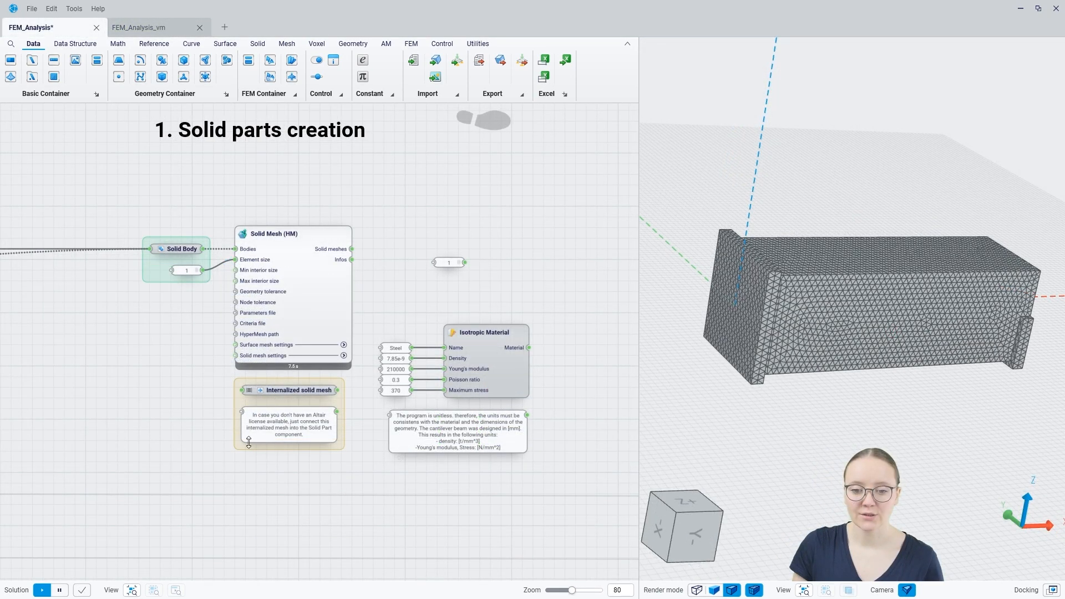
# Read the Solid meshes output of Solid Mesh (HM) in a temporary panel and remove the panel again
pyautogui.click(304, 391)
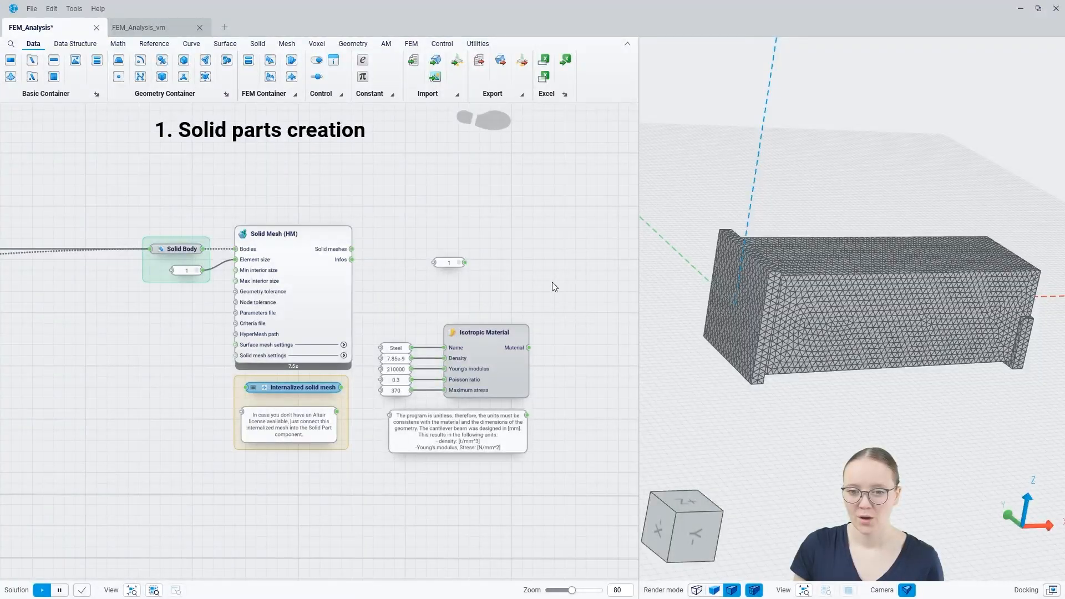
pyautogui.moveTo(345, 255)
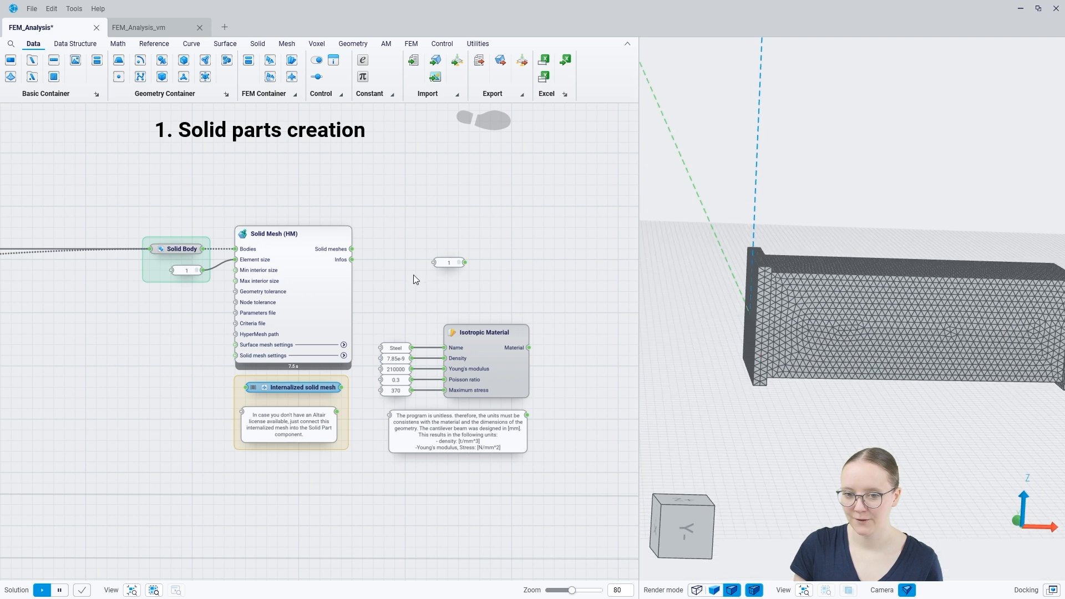
pyautogui.rightClick(375, 244)
pyautogui.click(376, 293)
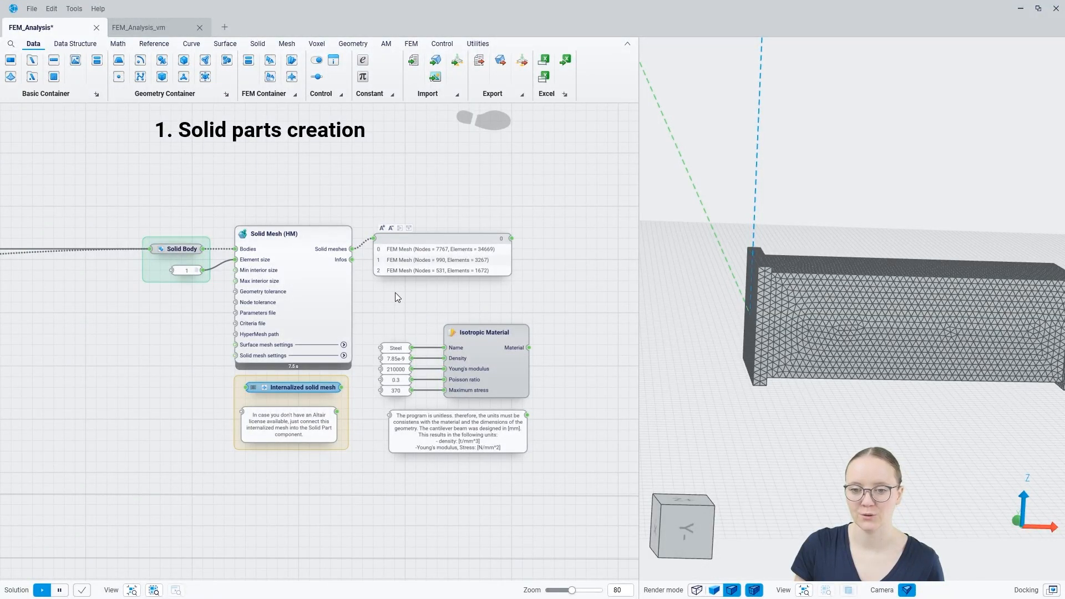
pyautogui.click(409, 241)
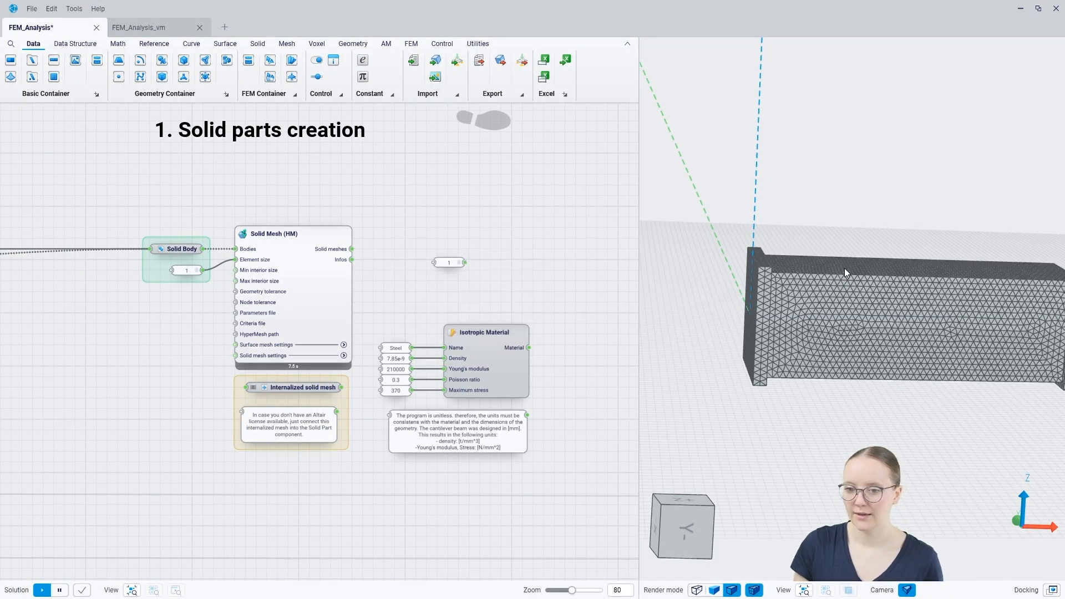
pyautogui.scroll(-4, 845, 268)
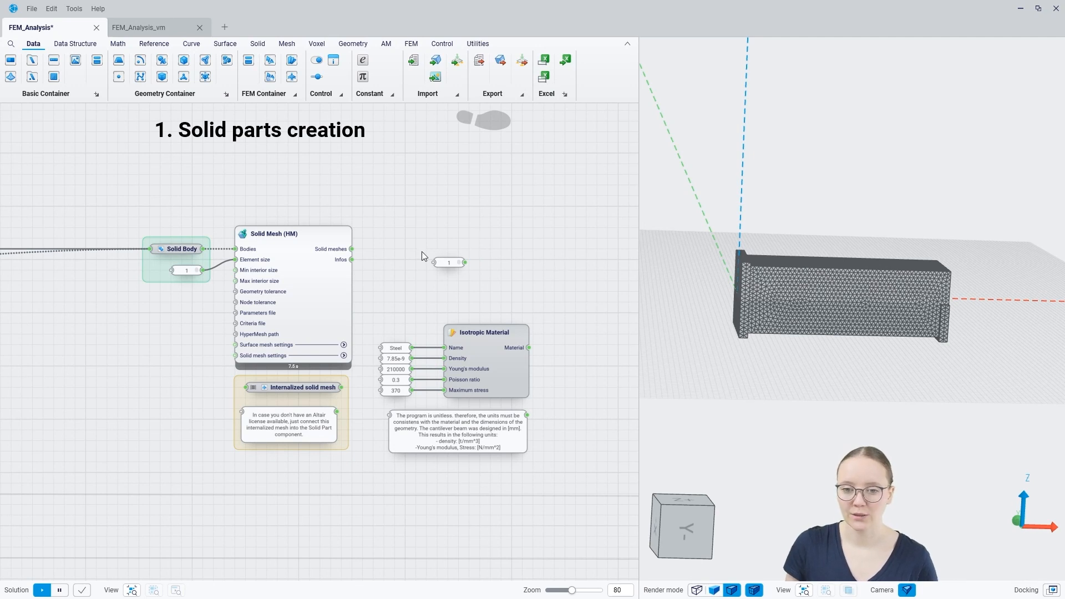
# Add a Split List component, feeding the Solid meshes output into List and the neighbouring value 1 into Index
pyautogui.rightClick(473, 237)
pyautogui.write('spli')
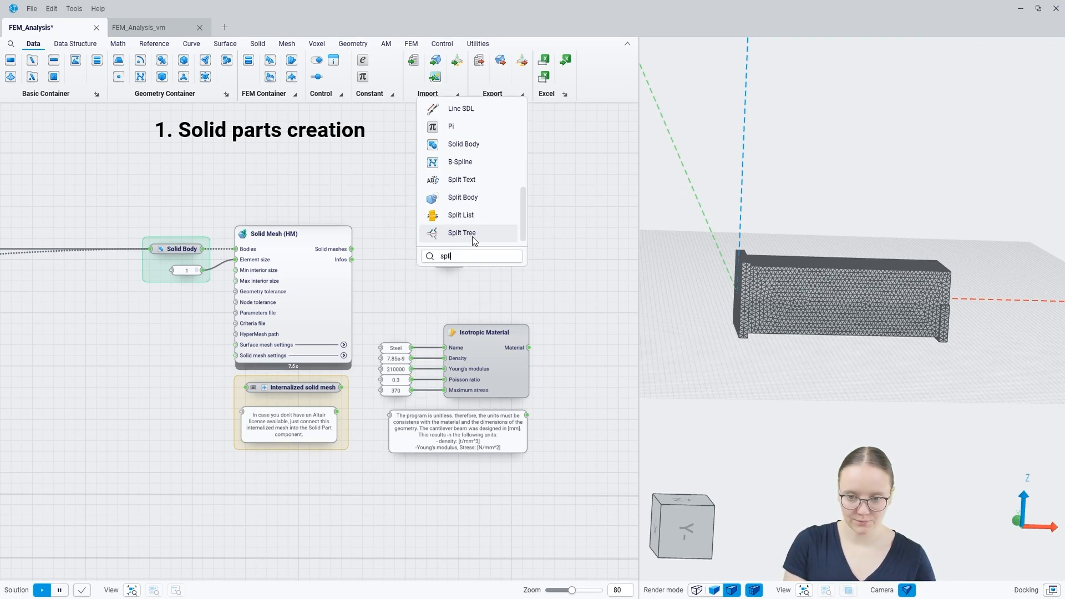
pyautogui.click(472, 215)
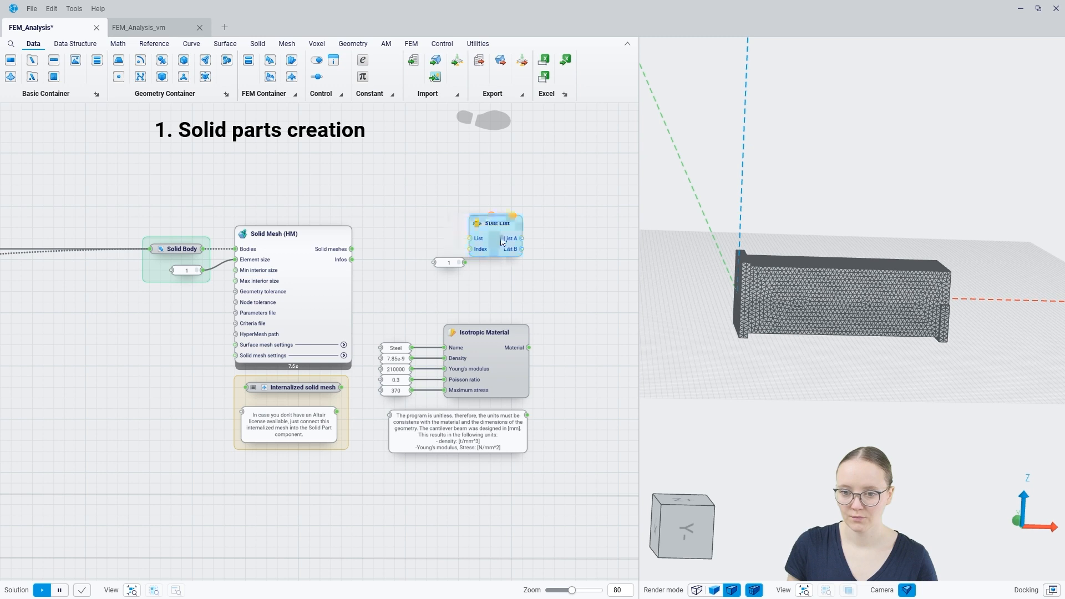
pyautogui.moveTo(353, 249); pyautogui.dragTo(481, 239)
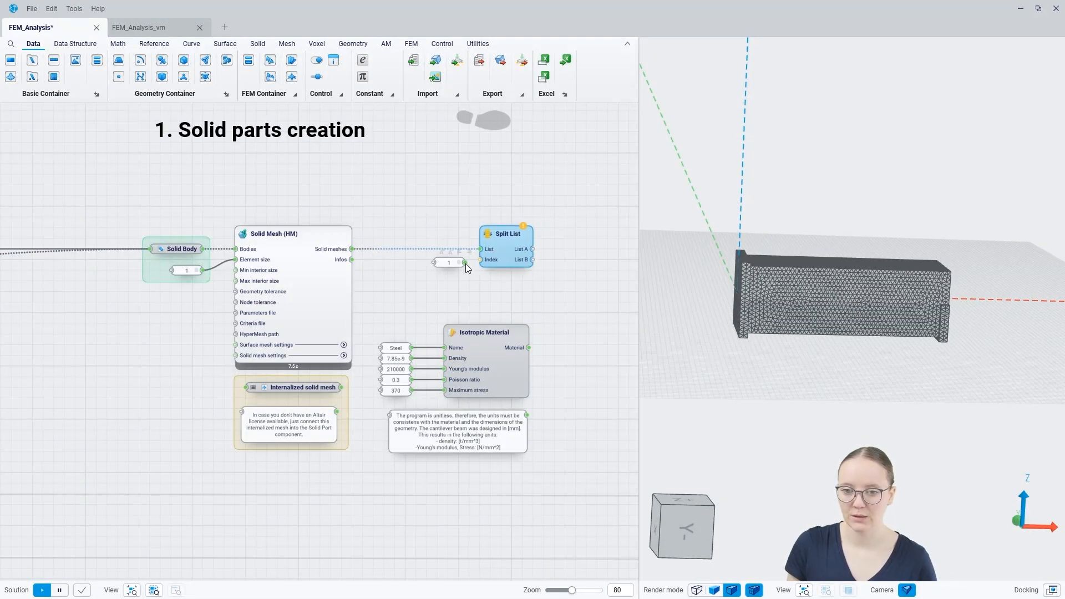
pyautogui.moveTo(482, 264); pyautogui.dragTo(481, 260)
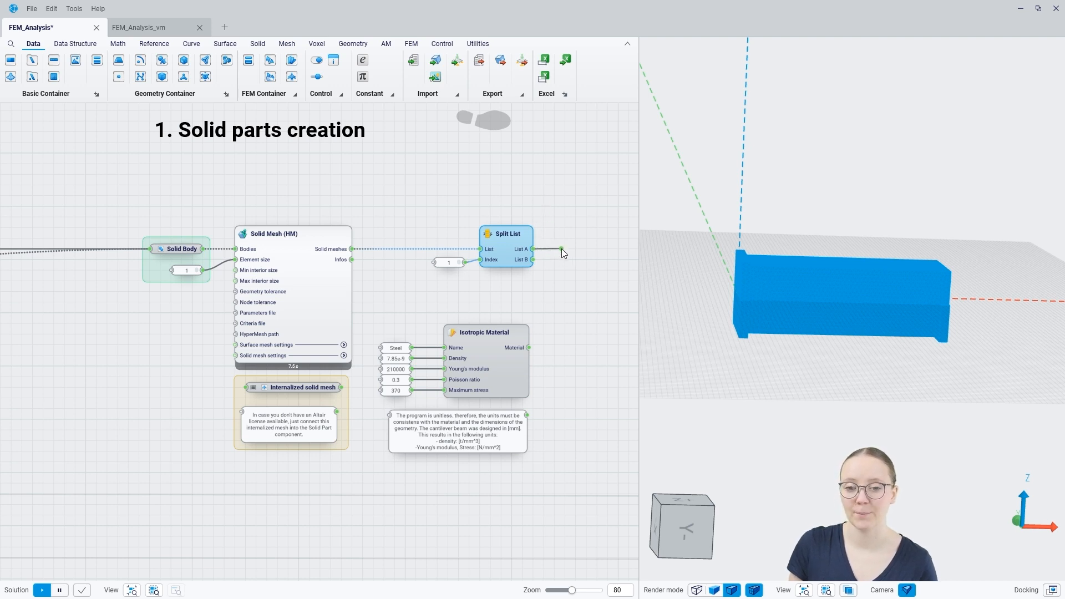
# Check the contents of Split List's List A and List B in a temporary panel and delete the panel
pyautogui.moveTo(561, 249); pyautogui.dragTo(561, 249)
pyautogui.moveTo(533, 260); pyautogui.dragTo(579, 260)
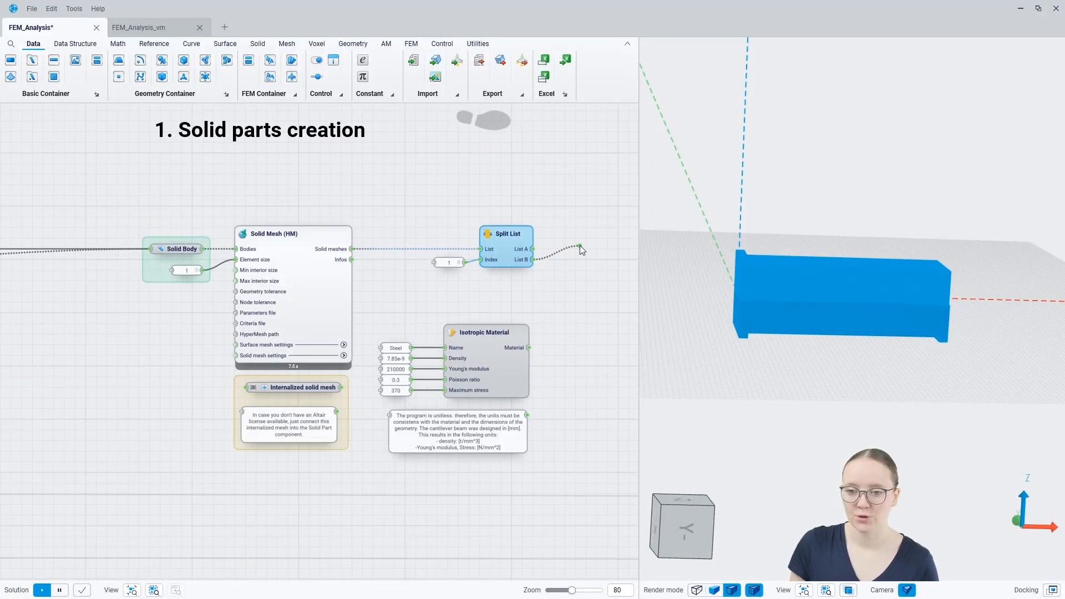
pyautogui.moveTo(558, 264); pyautogui.dragTo(554, 269)
pyautogui.moveTo(553, 283); pyautogui.dragTo(439, 282, button='right')
pyautogui.moveTo(419, 247); pyautogui.dragTo(453, 244)
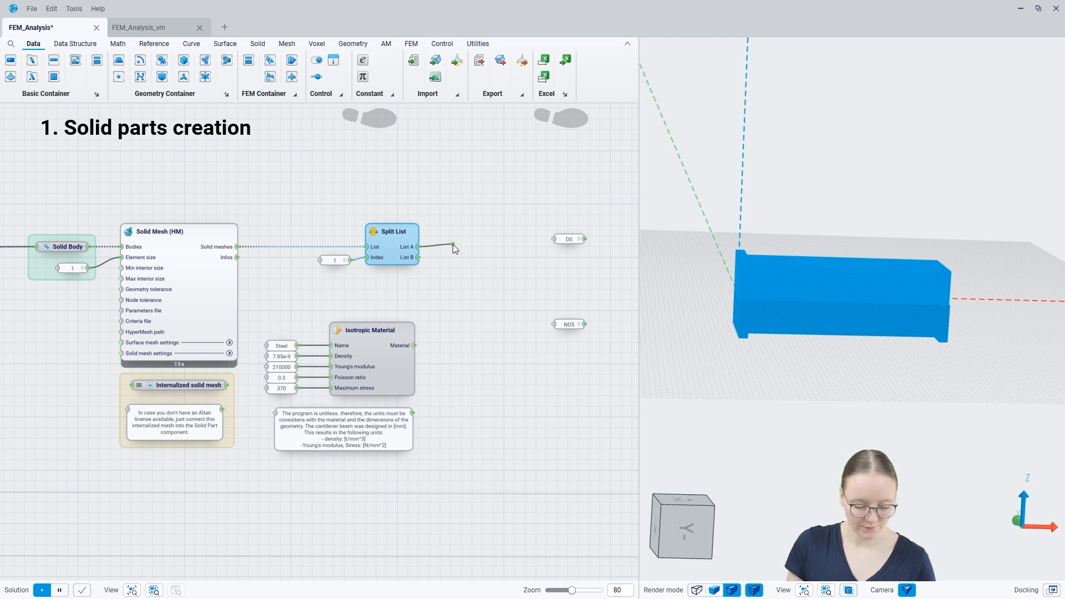
pyautogui.click(446, 297)
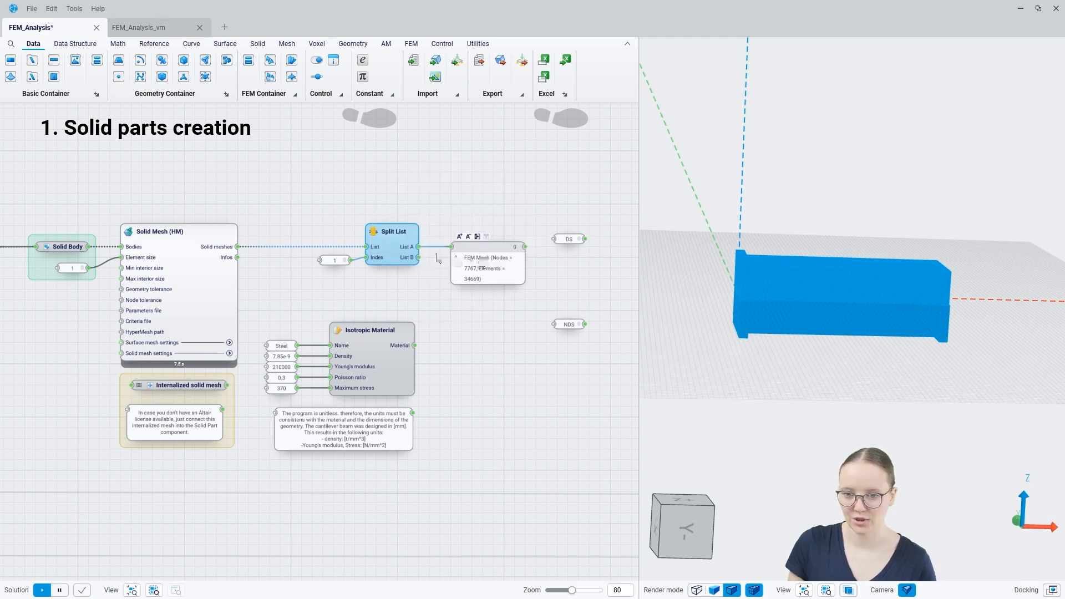
pyautogui.moveTo(420, 258); pyautogui.dragTo(407, 294)
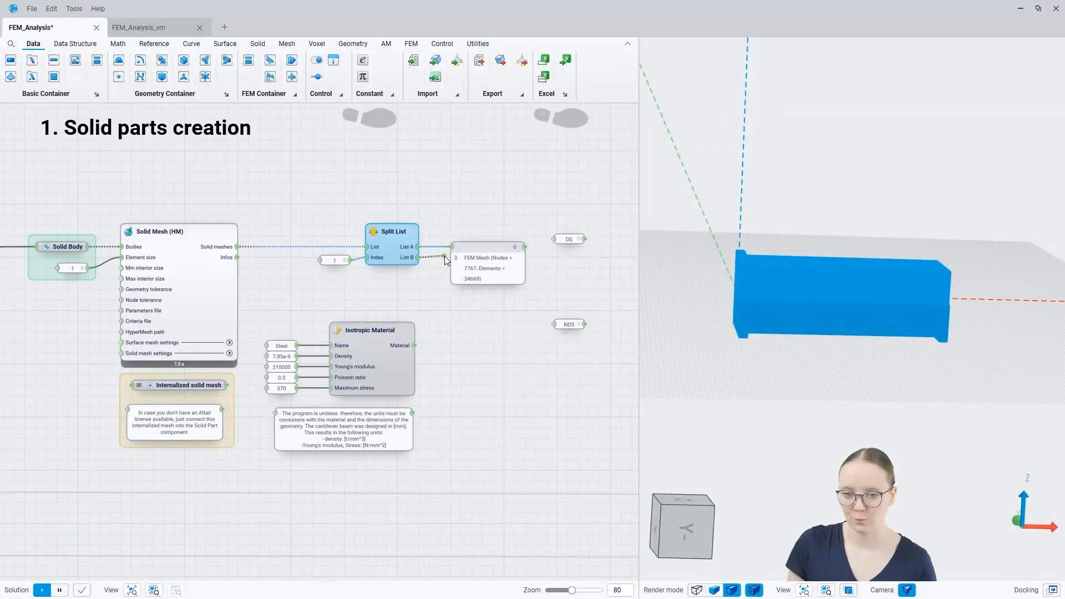
pyautogui.moveTo(444, 255); pyautogui.dragTo(452, 247)
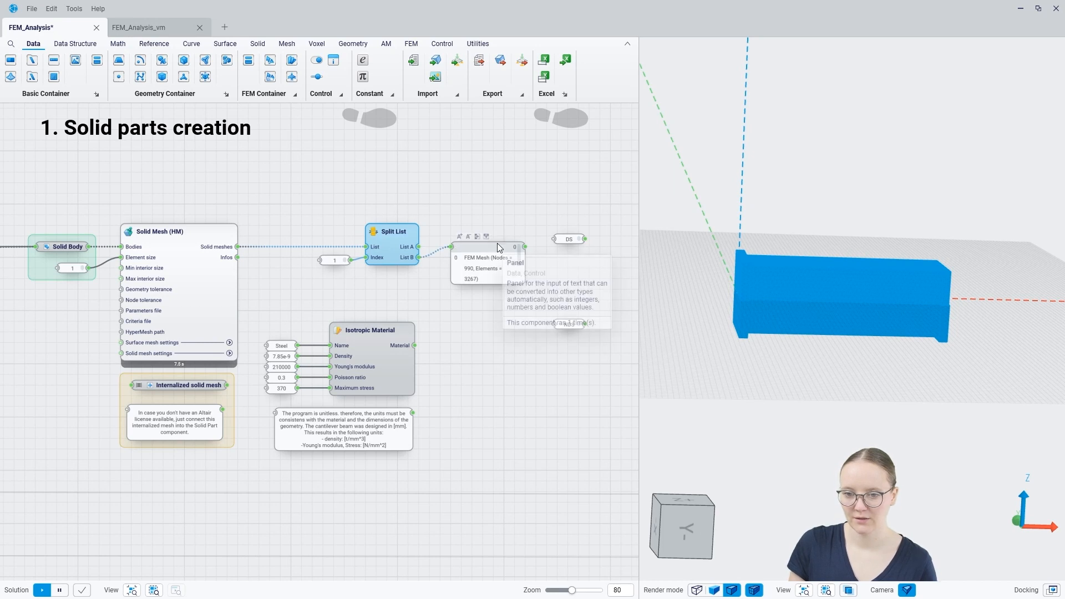
pyautogui.click(487, 237)
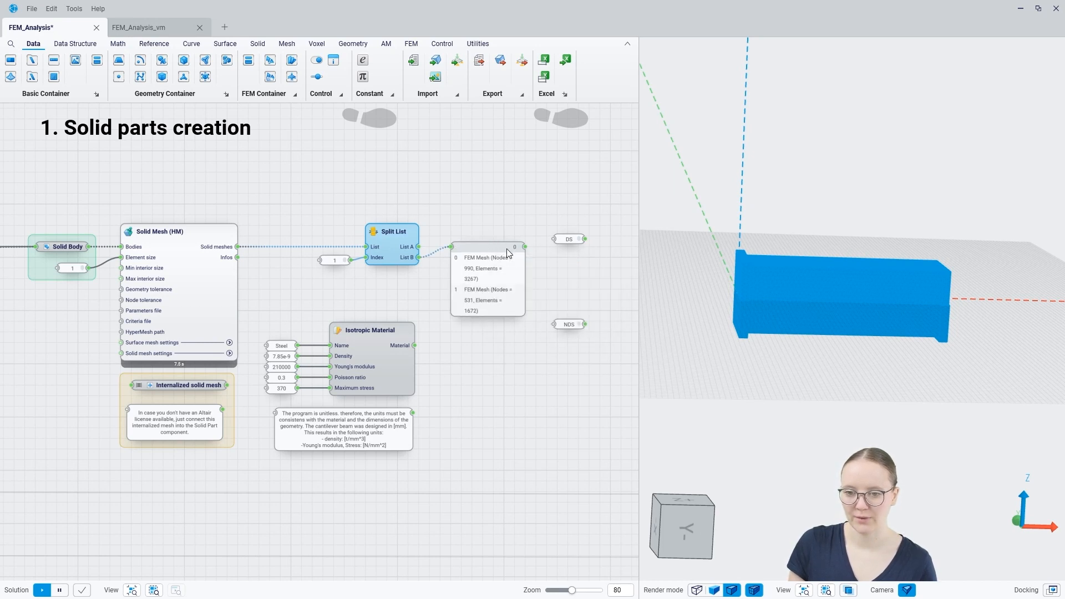
pyautogui.click(492, 249)
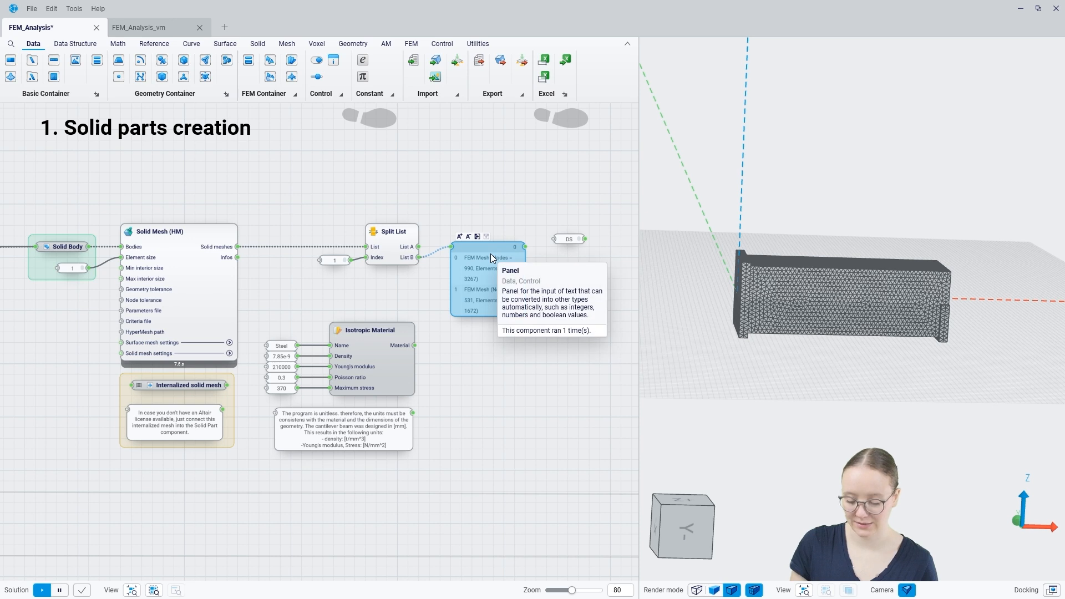
pyautogui.press('Delete')
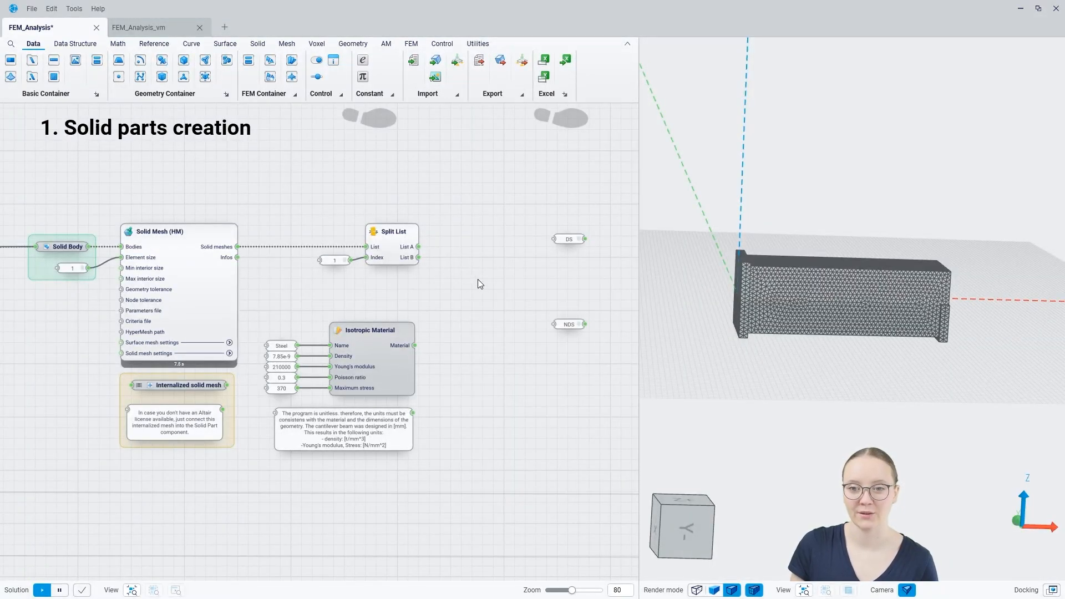
# Add two Solid Part components beside the DS and NDS texts and connect each text to its part's Name input
pyautogui.moveTo(497, 283); pyautogui.dragTo(281, 292, button='right')
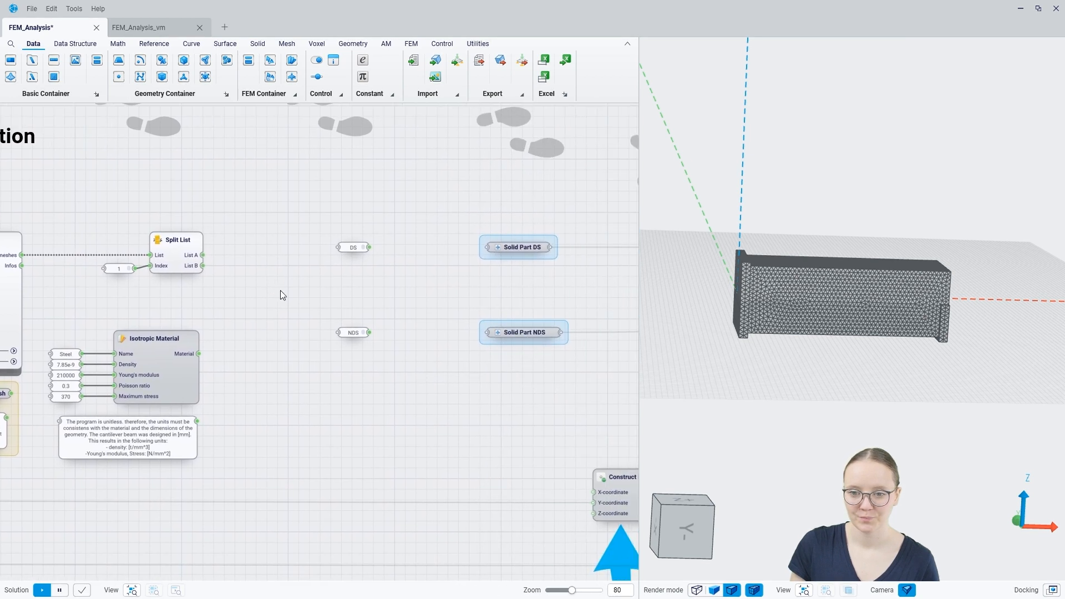
pyautogui.rightClick(404, 234)
pyautogui.write('solid p')
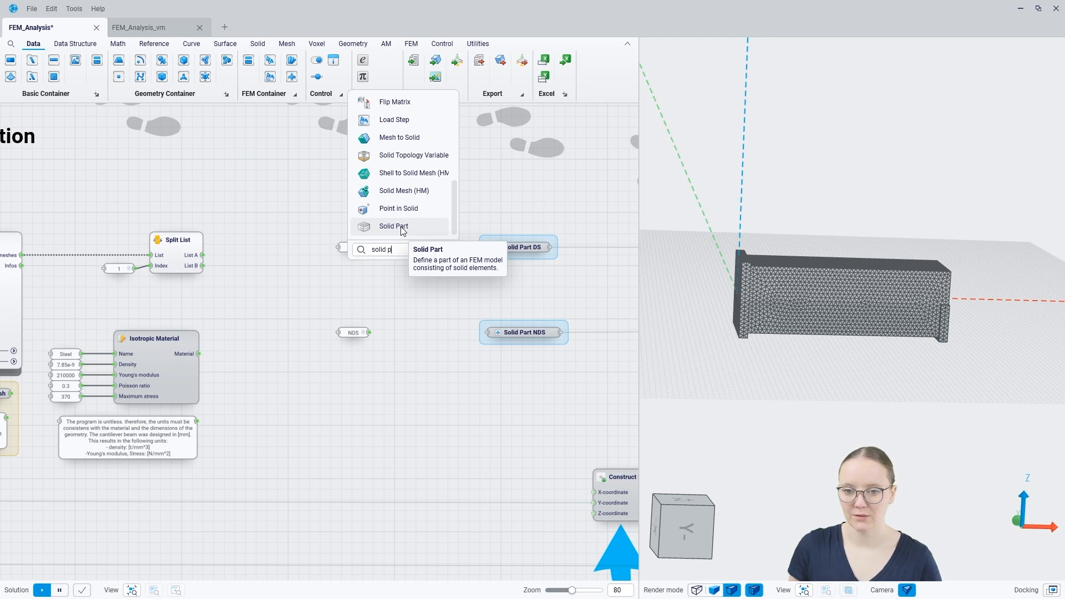
pyautogui.click(404, 227)
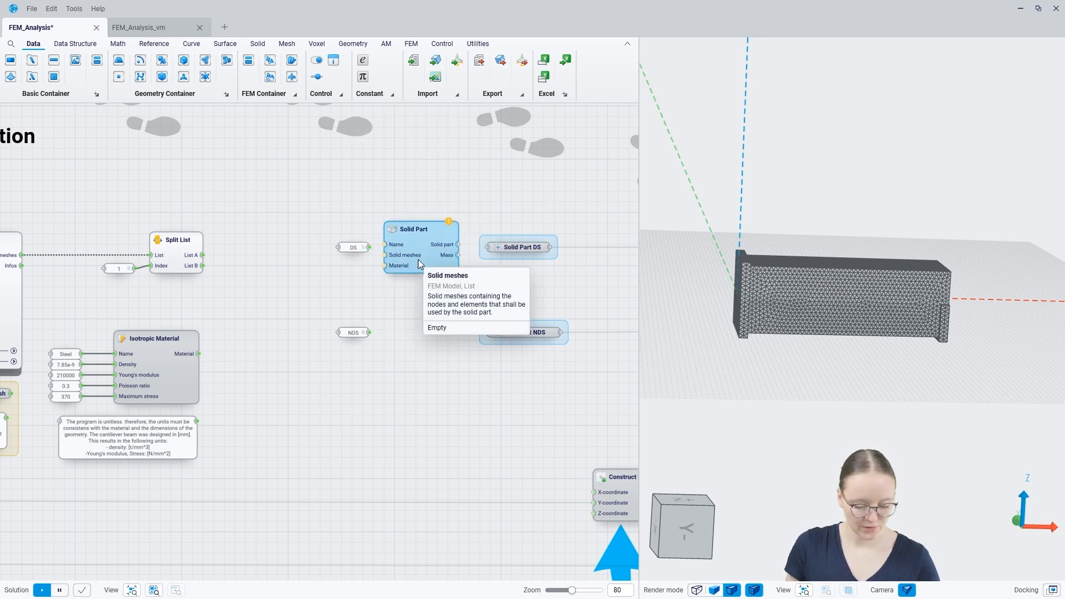
pyautogui.hotkey('ctrl', 'c')
pyautogui.hotkey('ctrl', 'v')
pyautogui.moveTo(415, 325); pyautogui.dragTo(384, 330)
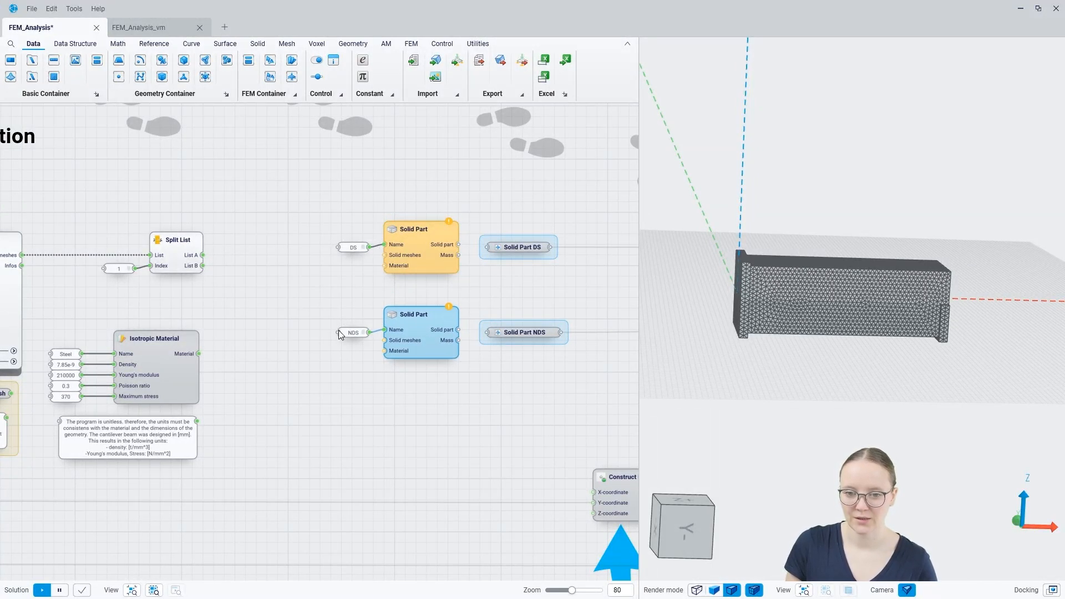
# Align the DS and NDS texts with their Name inputs and connect List A and List B to the respective Solid meshes inputs
pyautogui.moveTo(354, 249); pyautogui.dragTo(358, 246)
pyautogui.moveTo(354, 333); pyautogui.dragTo(358, 330)
pyautogui.moveTo(204, 255); pyautogui.dragTo(378, 261)
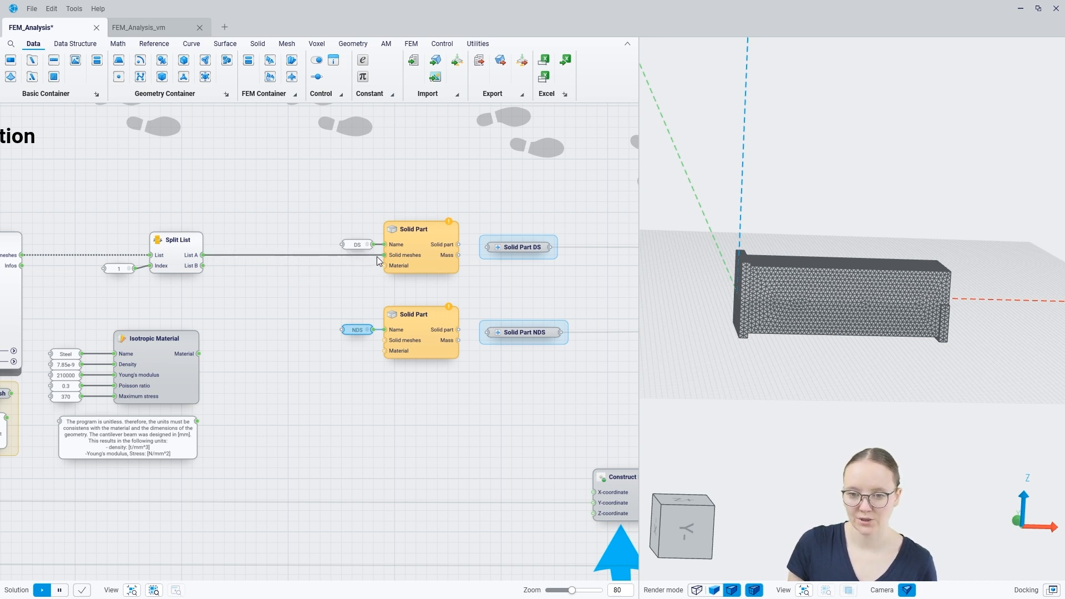
pyautogui.moveTo(203, 267); pyautogui.dragTo(382, 342)
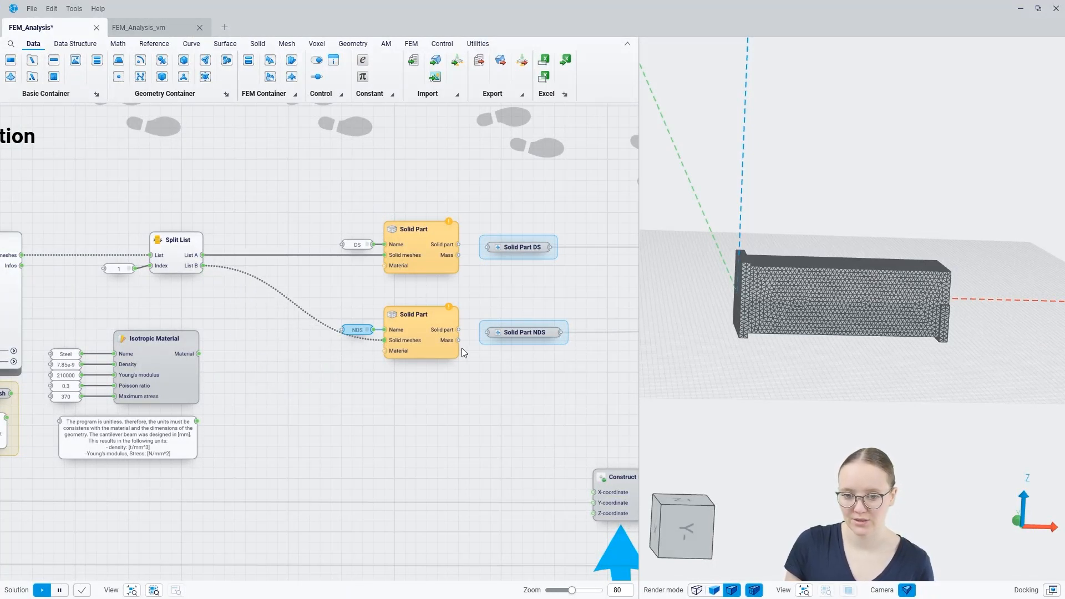
# Feed the Isotropic Material output into both Solid Parts and connect their Solid part outputs to the Solid Part DS and Solid Part NDS containers
pyautogui.moveTo(261, 411); pyautogui.dragTo(316, 398, button='right')
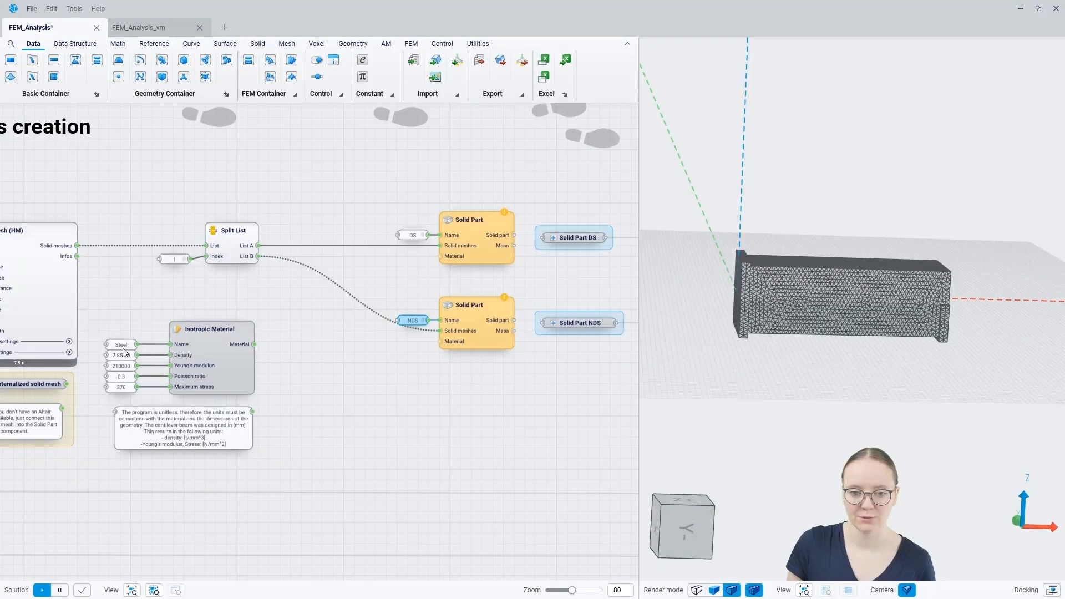
pyautogui.moveTo(254, 345); pyautogui.dragTo(440, 257)
pyautogui.moveTo(253, 344); pyautogui.dragTo(439, 342)
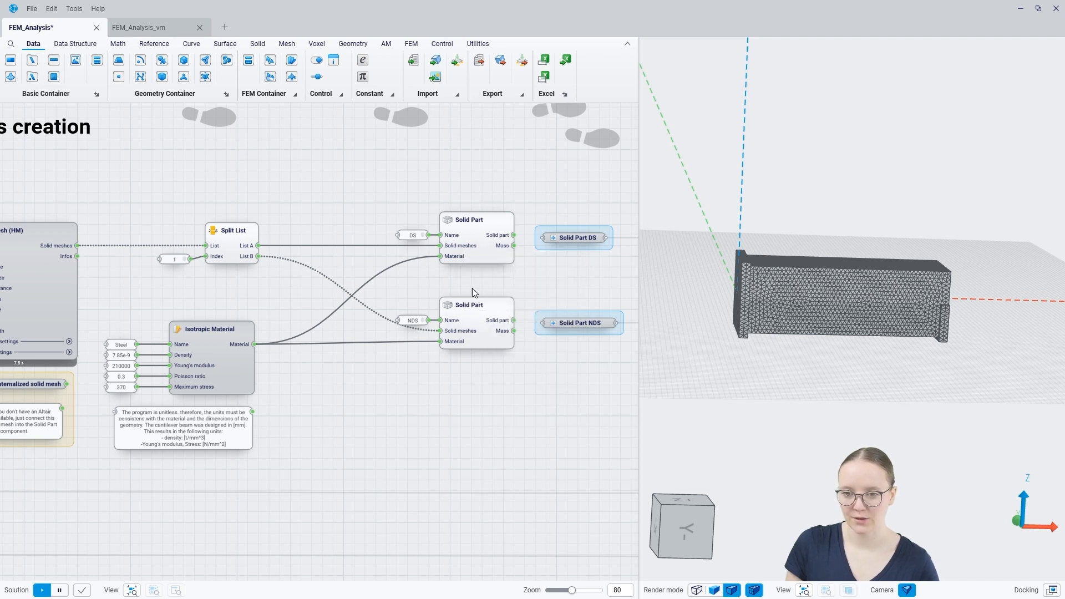
pyautogui.moveTo(514, 320); pyautogui.dragTo(543, 324)
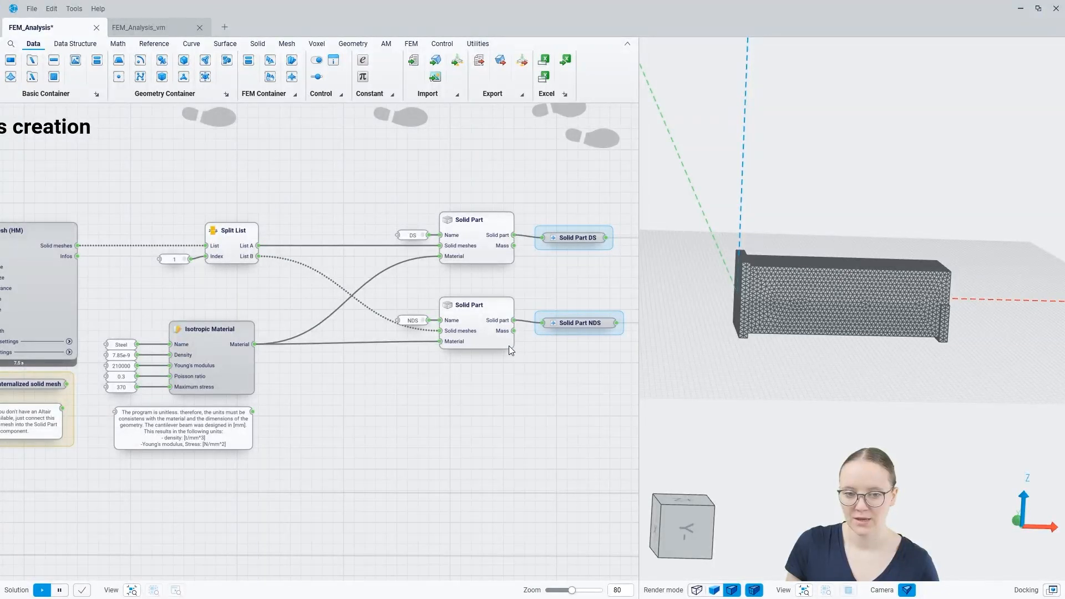
# Review the unit note below Isotropic Material and the prepared components of the RBE - Element section
pyautogui.scroll(-2, 421, 351)
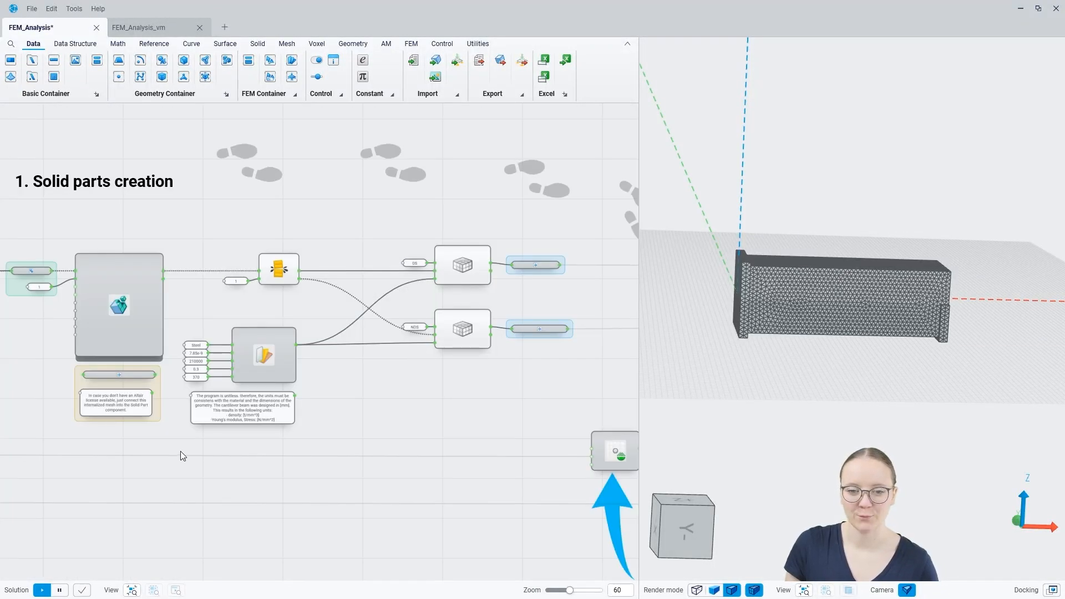
pyautogui.scroll(5, 184, 446)
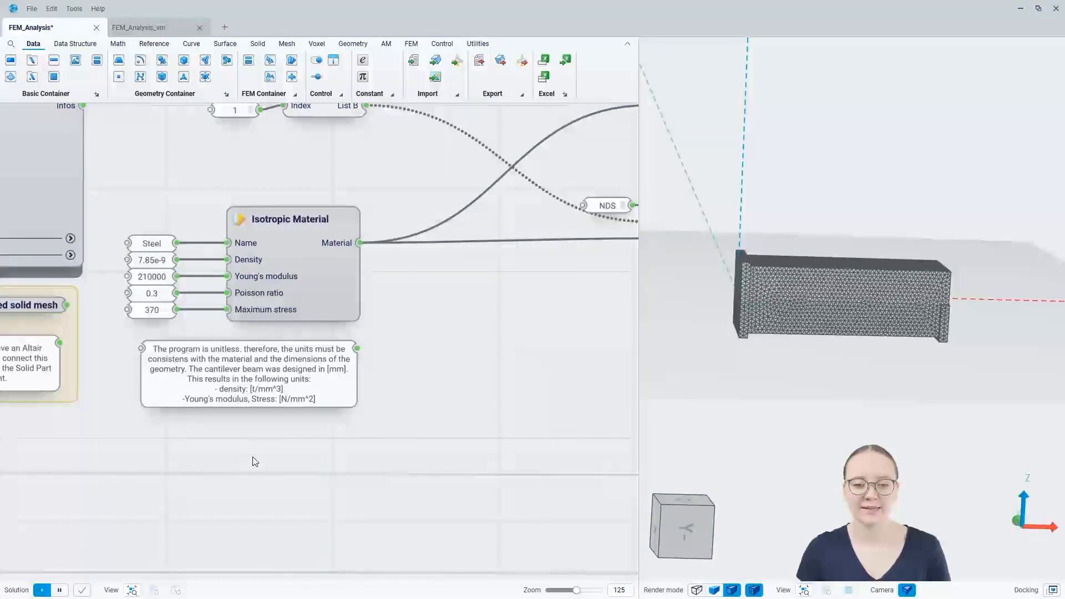
pyautogui.scroll(-8, 252, 457)
pyautogui.moveTo(440, 440); pyautogui.dragTo(171, 385, button='right')
pyautogui.moveTo(377, 462); pyautogui.dragTo(352, 350, button='right')
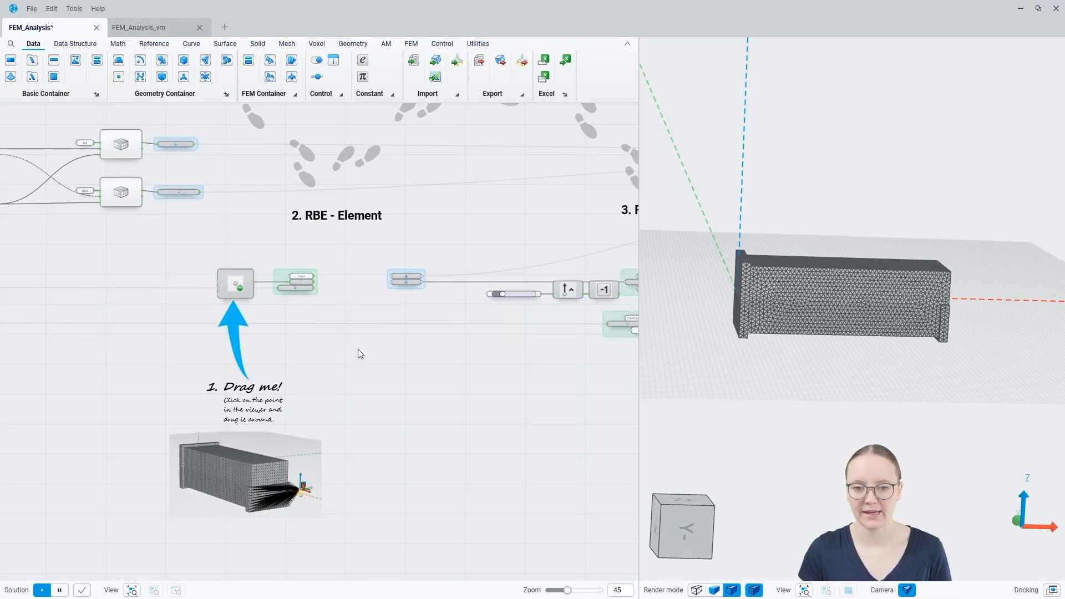
# Hide the meshed cantilever beam in the viewer to clear it for the RBE - Element section
pyautogui.scroll(8, 332, 291)
pyautogui.moveTo(351, 300); pyautogui.dragTo(362, 312, button='right')
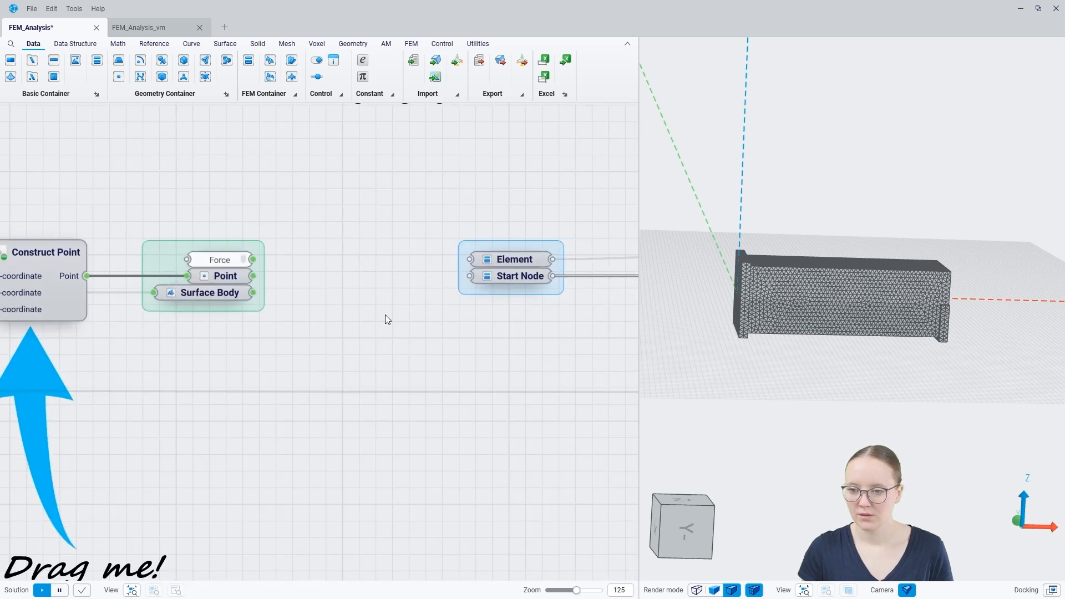
pyautogui.moveTo(749, 326); pyautogui.dragTo(729, 319, button='right')
pyautogui.click(809, 309)
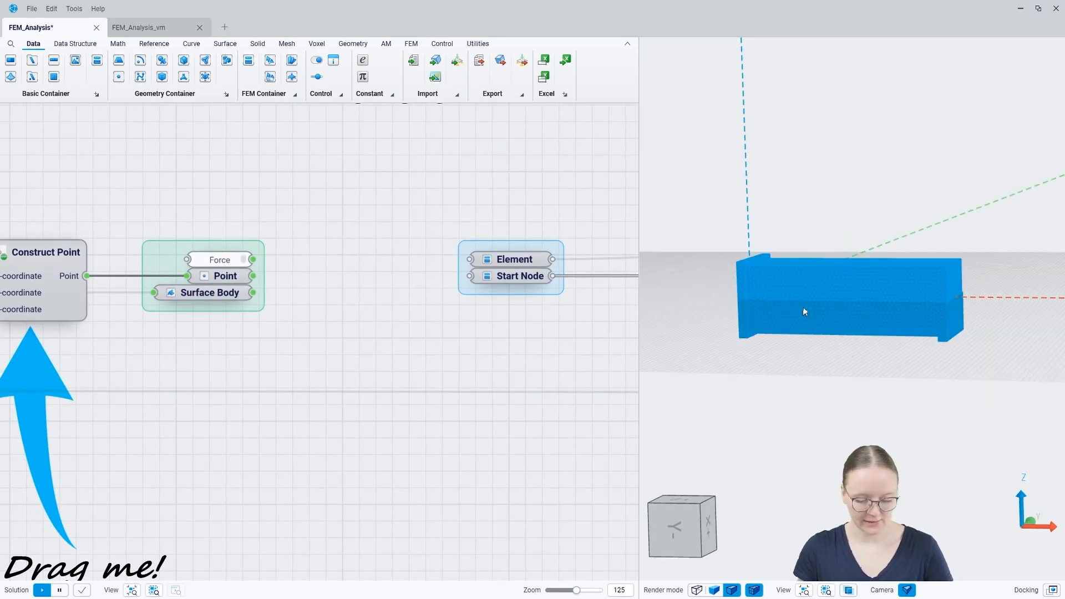
pyautogui.click(752, 305)
pyautogui.click(753, 305)
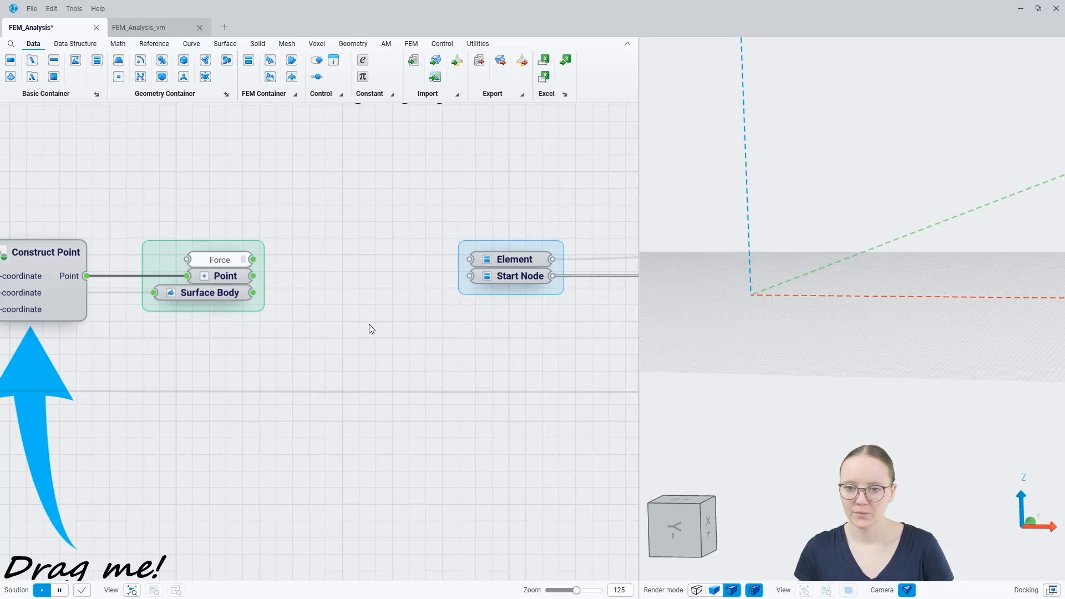
# Show the Point and Surface Body inputs of the RBE - Element section in the viewer
pyautogui.scroll(-2, 369, 324)
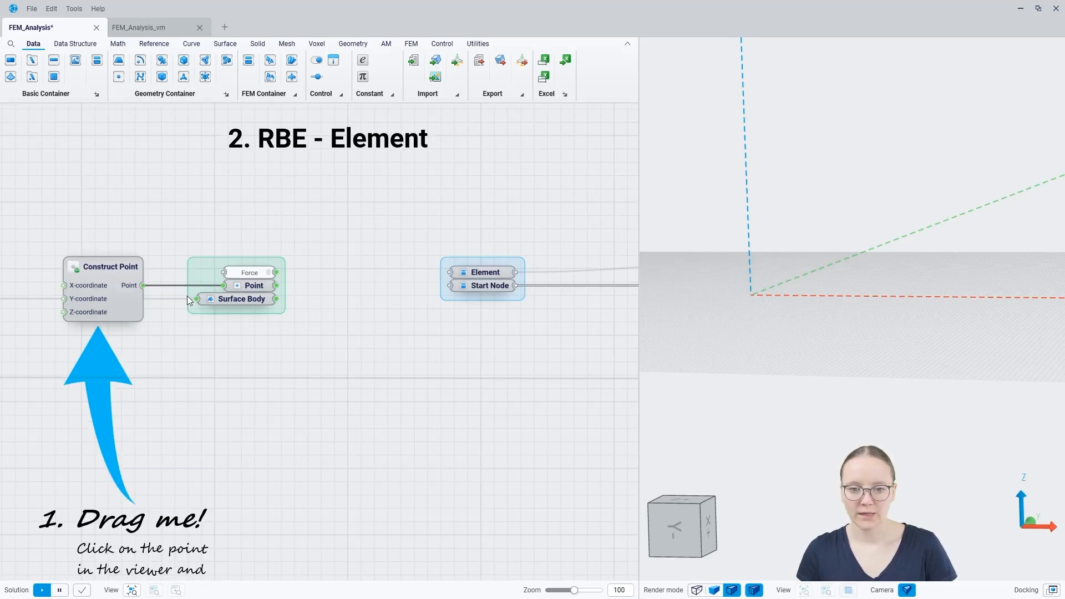
pyautogui.click(244, 270)
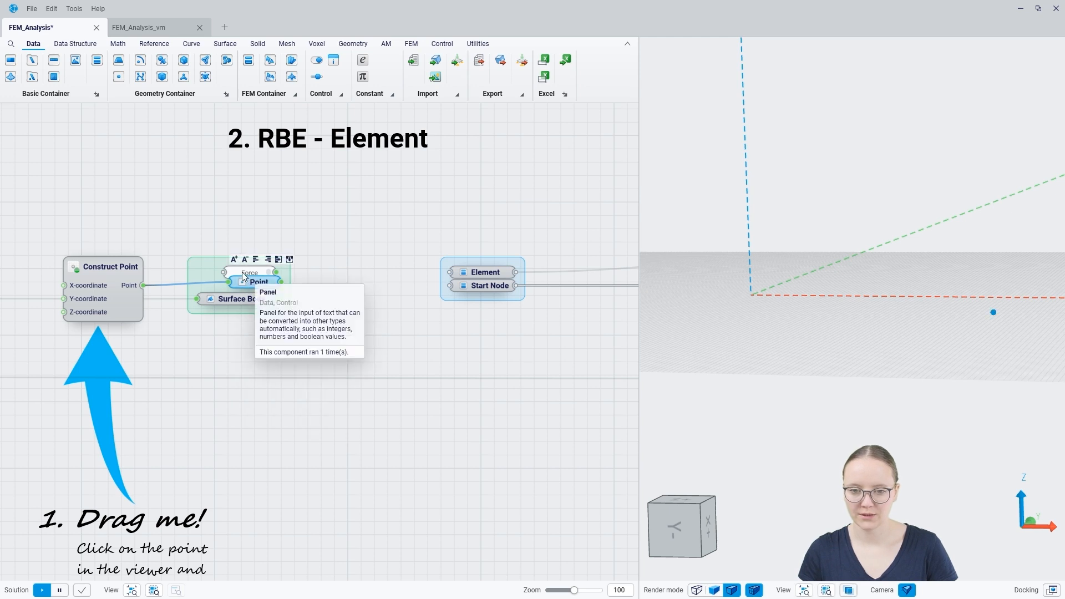
pyautogui.click(994, 314)
pyautogui.click(258, 300)
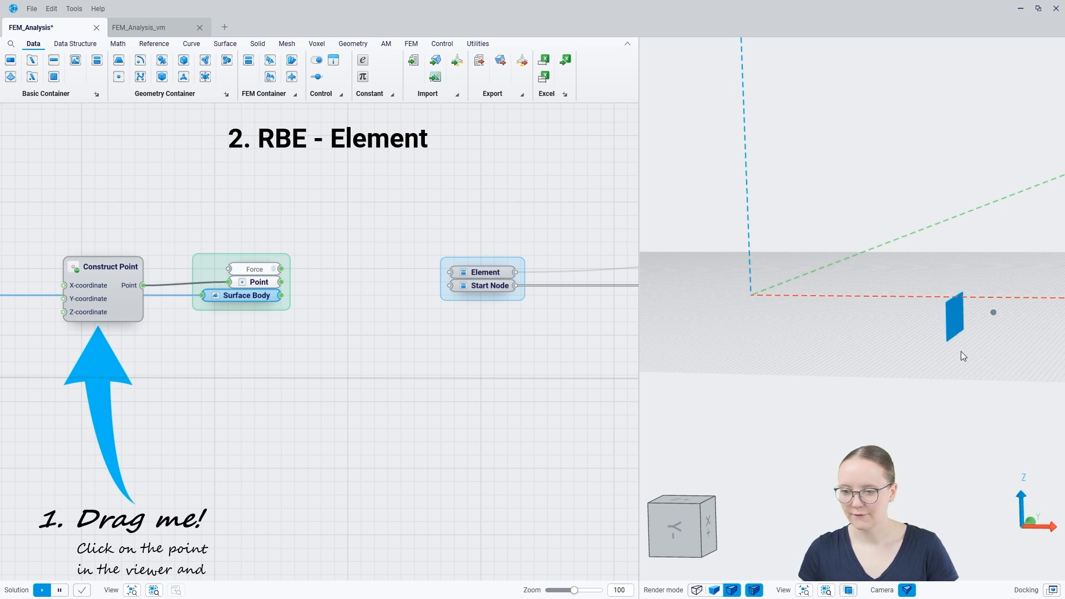
pyautogui.moveTo(970, 325)
pyautogui.mouseDown(button='middle')
pyautogui.moveTo(965, 317)
pyautogui.moveTo(990, 331)
pyautogui.moveTo(977, 325)
pyautogui.mouseUp(button='middle')
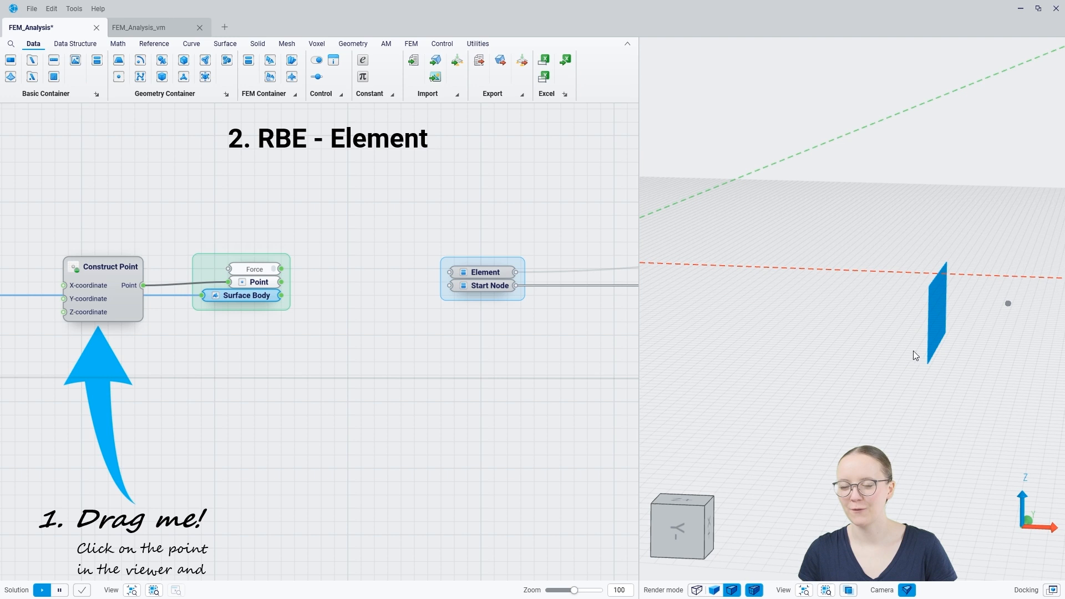
# Show the Cantilever Beam DS and Cantilever Beam NDS bodies from the Input group in the viewer
pyautogui.scroll(-8, 433, 374)
pyautogui.moveTo(178, 389); pyautogui.dragTo(321, 392, button='middle')
pyautogui.scroll(9, 227, 289)
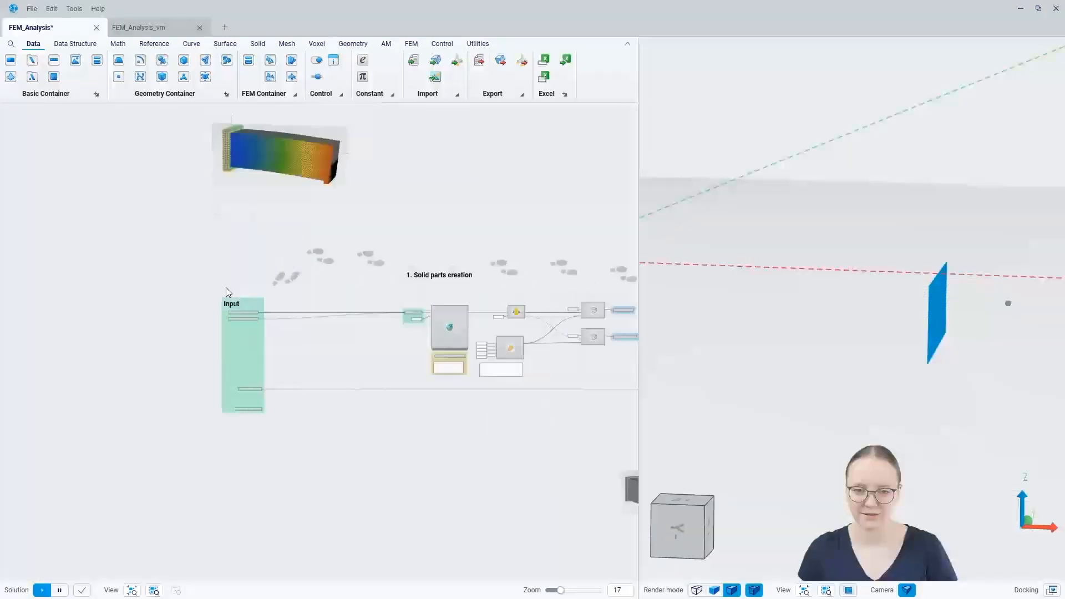
pyautogui.click(269, 381)
pyautogui.click(281, 410)
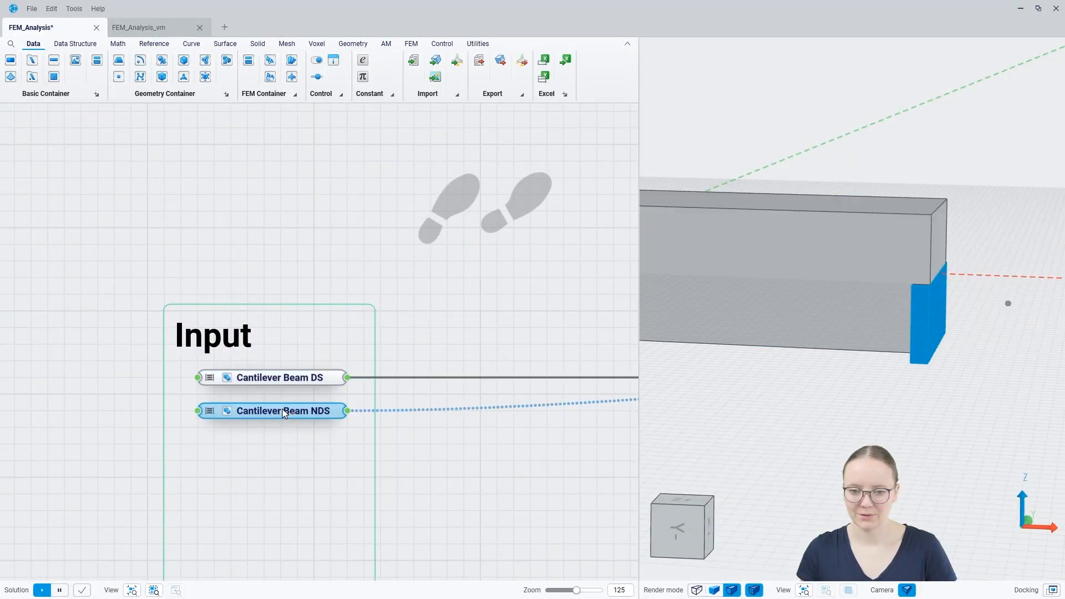
pyautogui.click(102, 335)
pyautogui.scroll(-10, 102, 316)
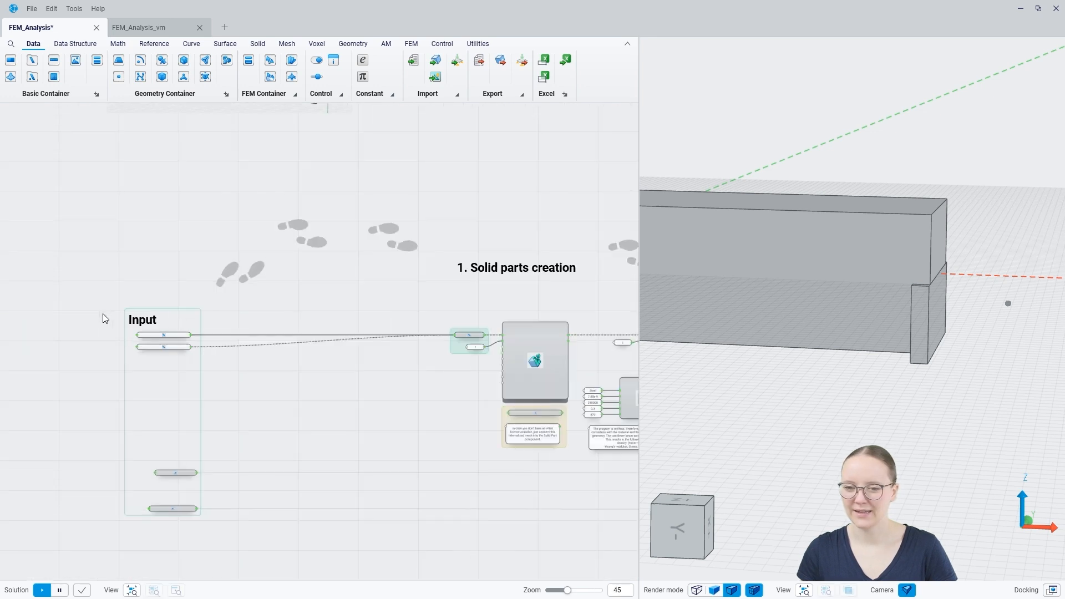
# Examine where the RBE section's Surface Body and Point lie relative to the end of the beam
pyautogui.moveTo(389, 395); pyautogui.dragTo(296, 384, button='middle')
pyautogui.scroll(7, 521, 390)
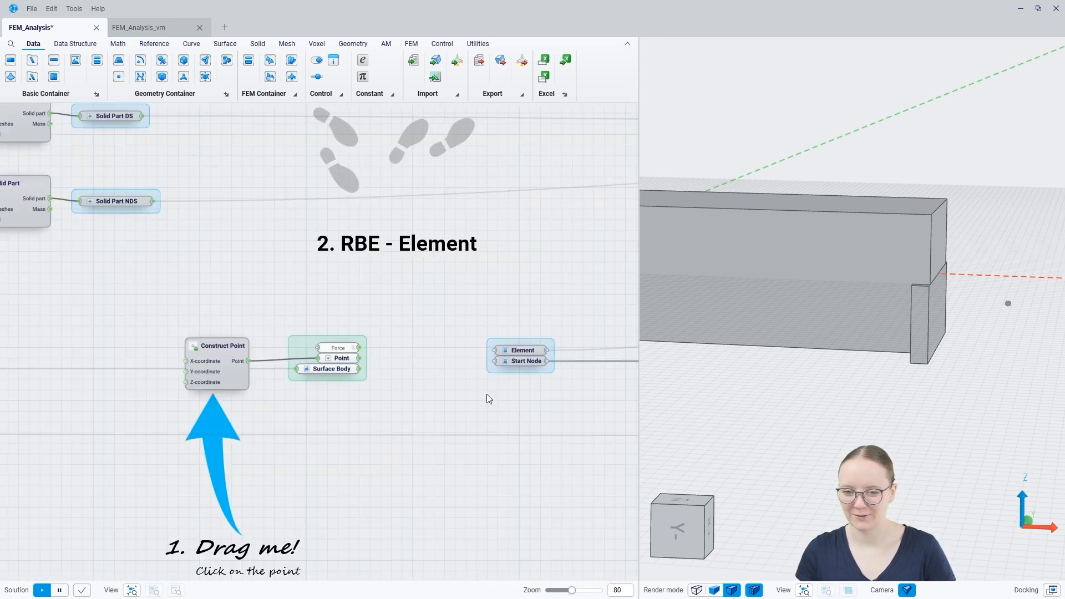
pyautogui.moveTo(487, 394); pyautogui.dragTo(383, 375, button='middle')
pyautogui.click(240, 349)
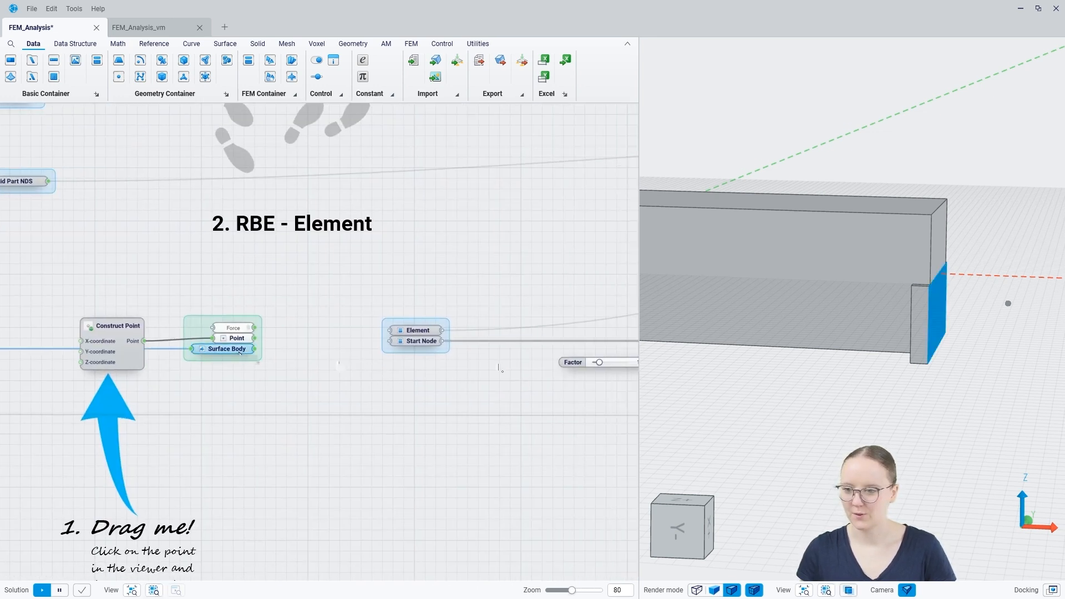
pyautogui.moveTo(955, 336); pyautogui.dragTo(937, 330)
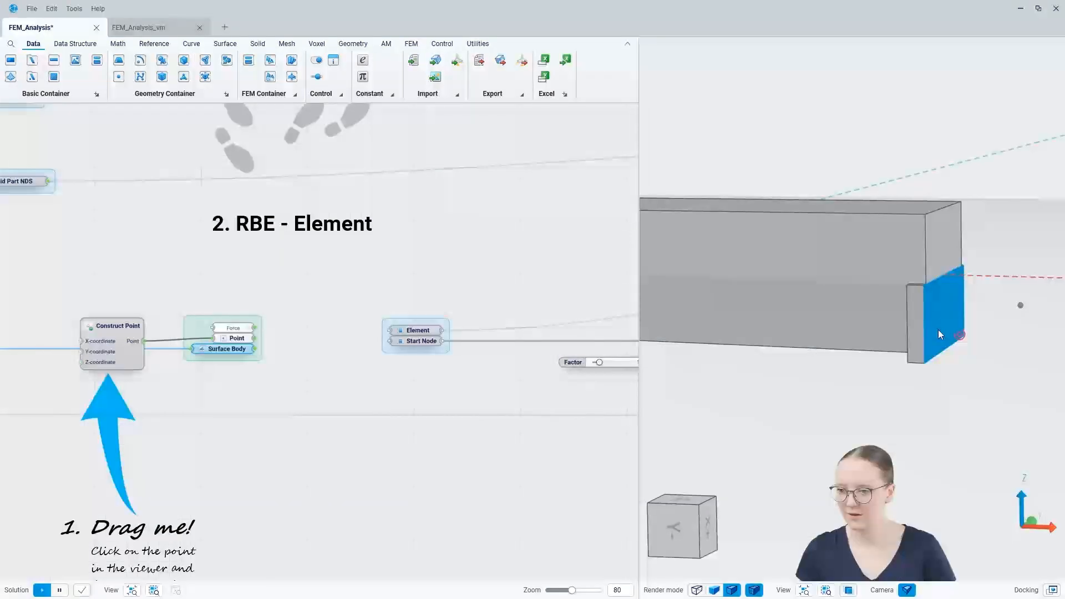
pyautogui.click(1021, 309)
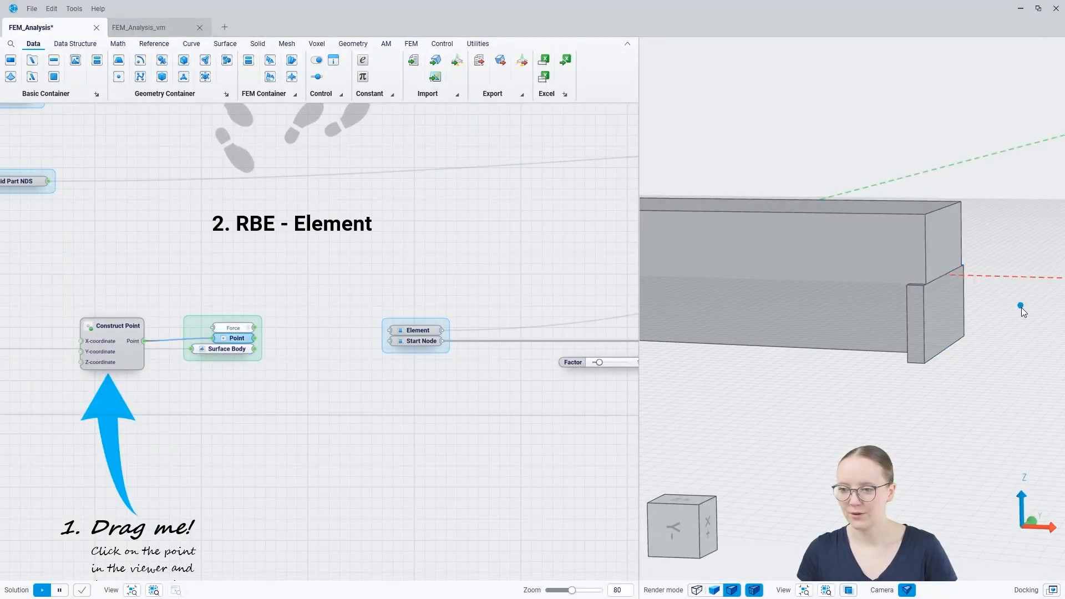
pyautogui.click(326, 386)
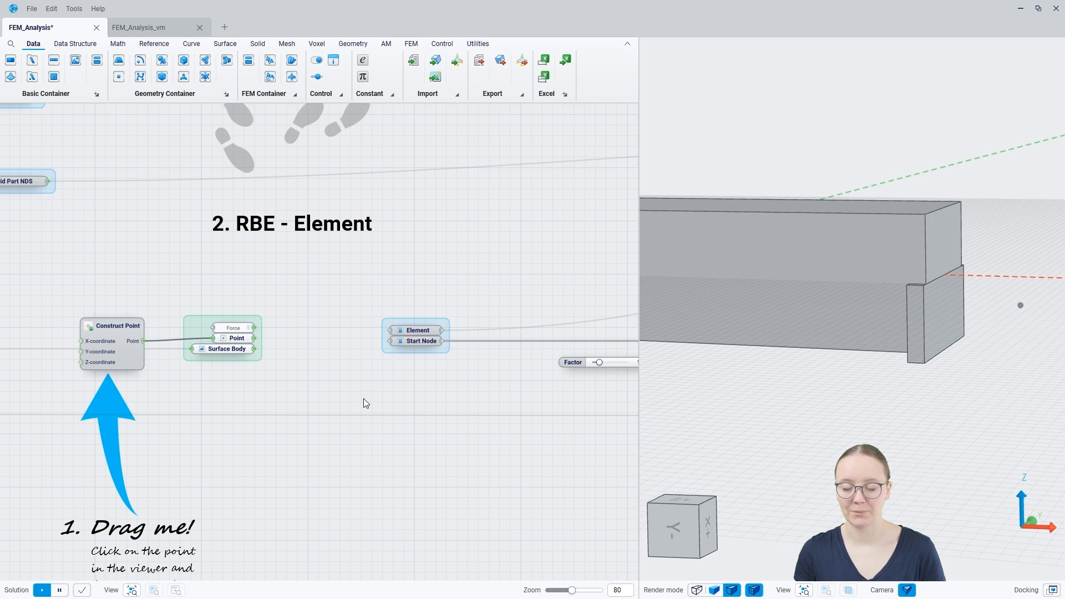
# Add a Connector Spider and connect the Force text to its Name input and the Surface Body to its Targets input
pyautogui.doubleClick(330, 342)
pyautogui.write('rbe')
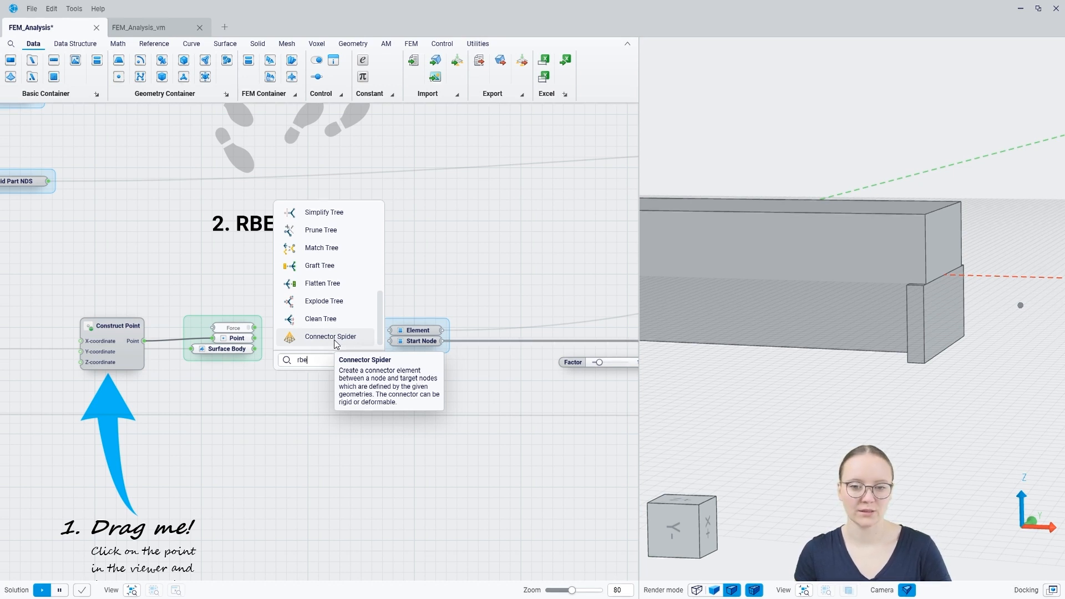
pyautogui.click(333, 337)
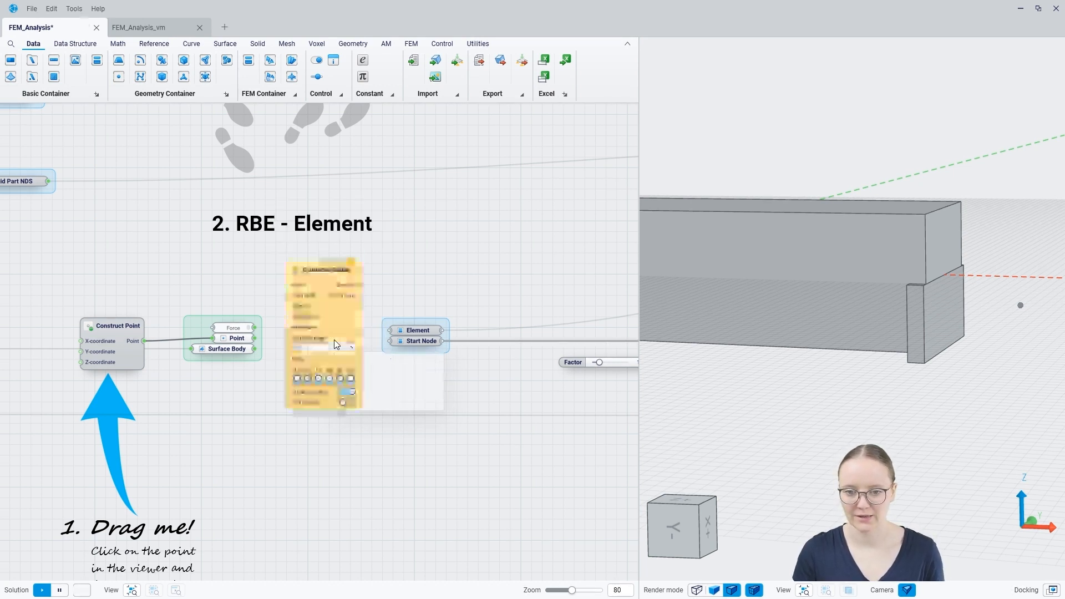
pyautogui.moveTo(278, 334); pyautogui.dragTo(287, 328)
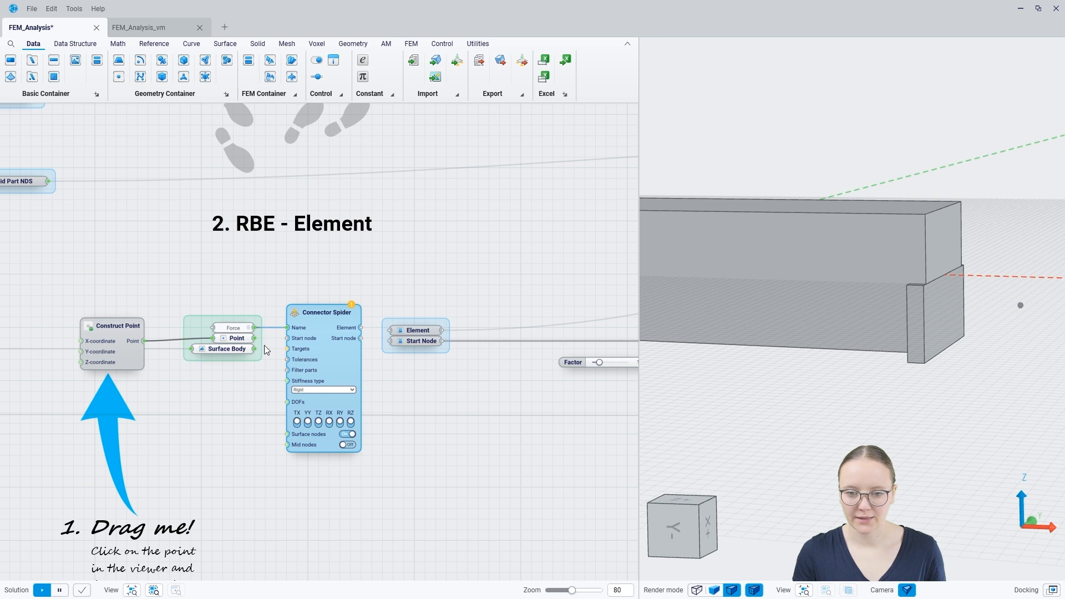
pyautogui.moveTo(268, 355); pyautogui.dragTo(287, 349)
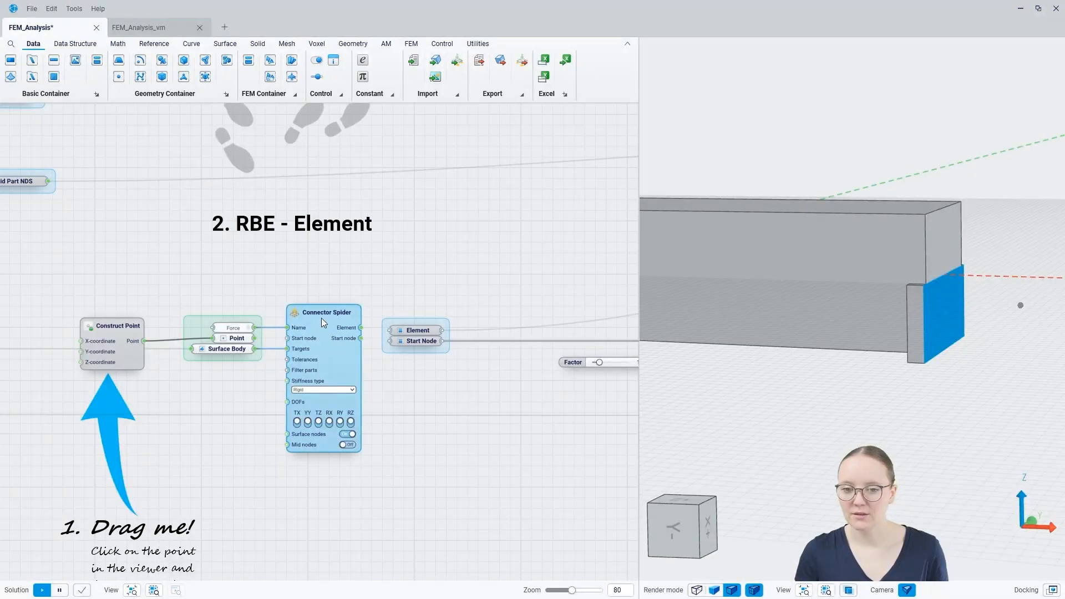
pyautogui.click(409, 387)
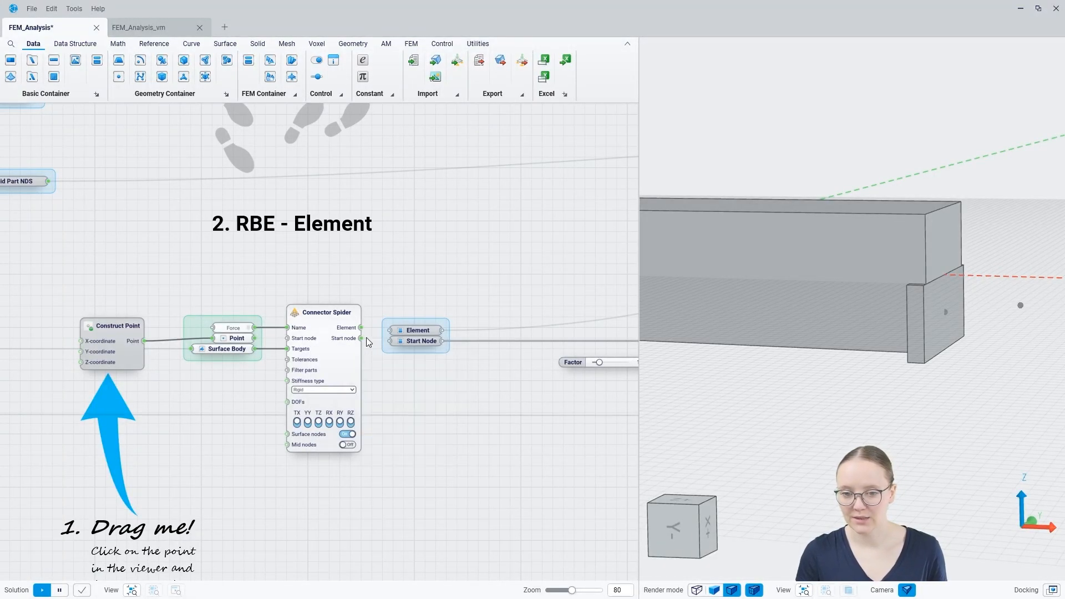
pyautogui.scroll(5, 867, 377)
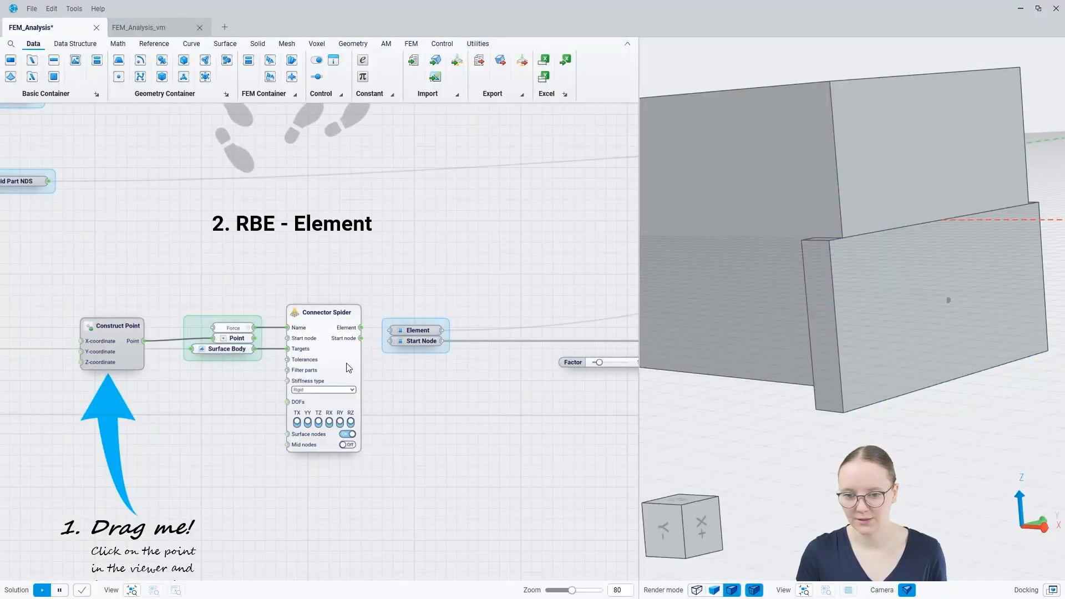
# Connect the Connector Spider's Start node output to the Start Node container and the Point to its Start node input
pyautogui.moveTo(361, 339); pyautogui.dragTo(412, 348)
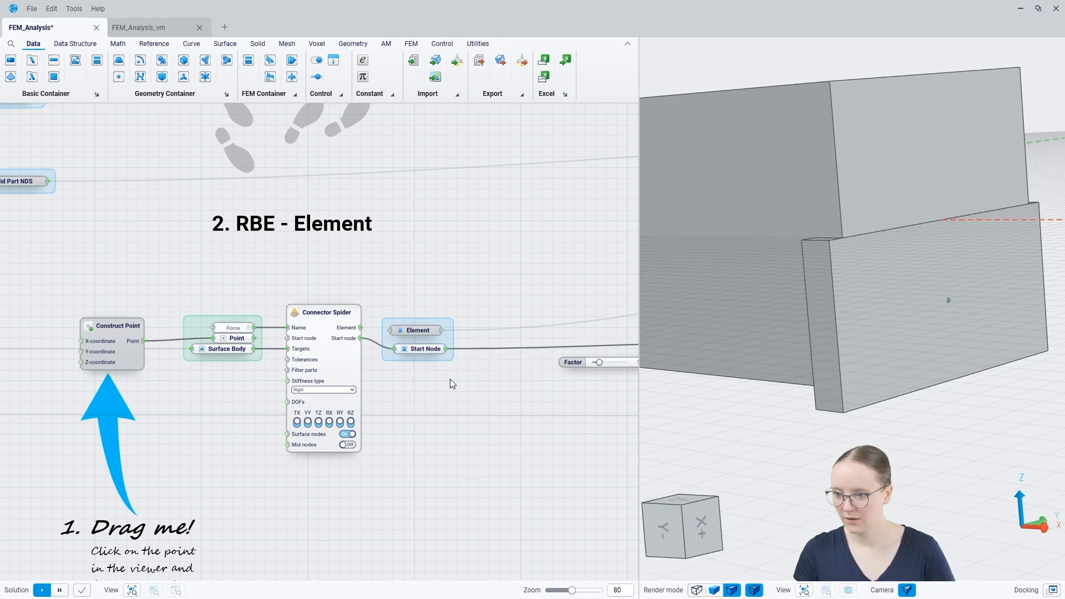
pyautogui.click(424, 350)
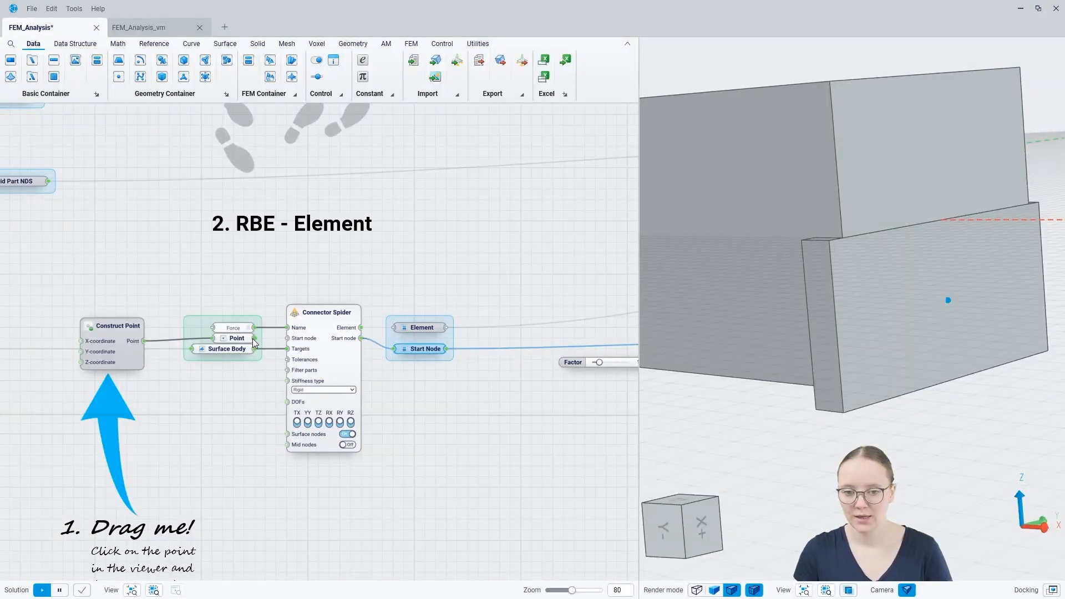
pyautogui.moveTo(254, 337); pyautogui.dragTo(287, 338)
pyautogui.scroll(-5, 780, 293)
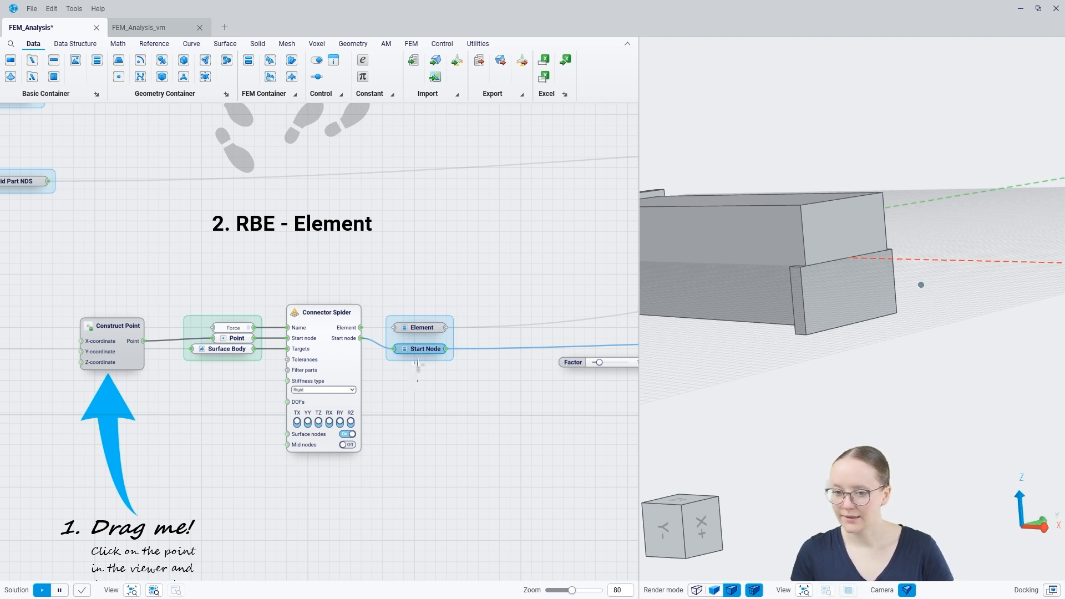
# Align the Start Node container with its output and connect the Connector Spider's Element output to the Element container
pyautogui.moveTo(420, 350); pyautogui.dragTo(419, 341)
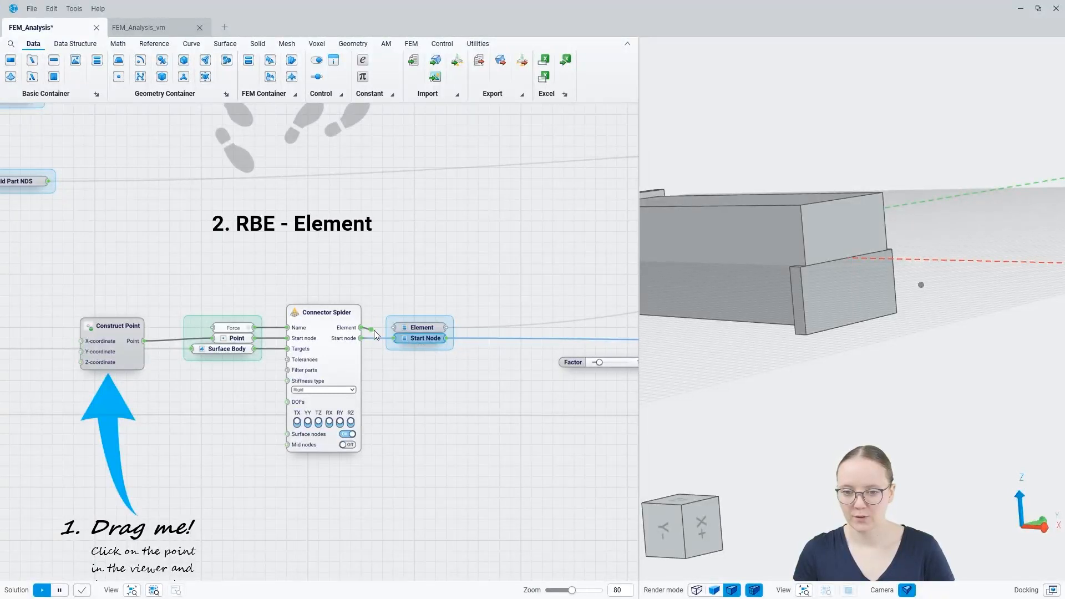
pyautogui.click(412, 327)
pyautogui.click(418, 374)
pyautogui.click(234, 338)
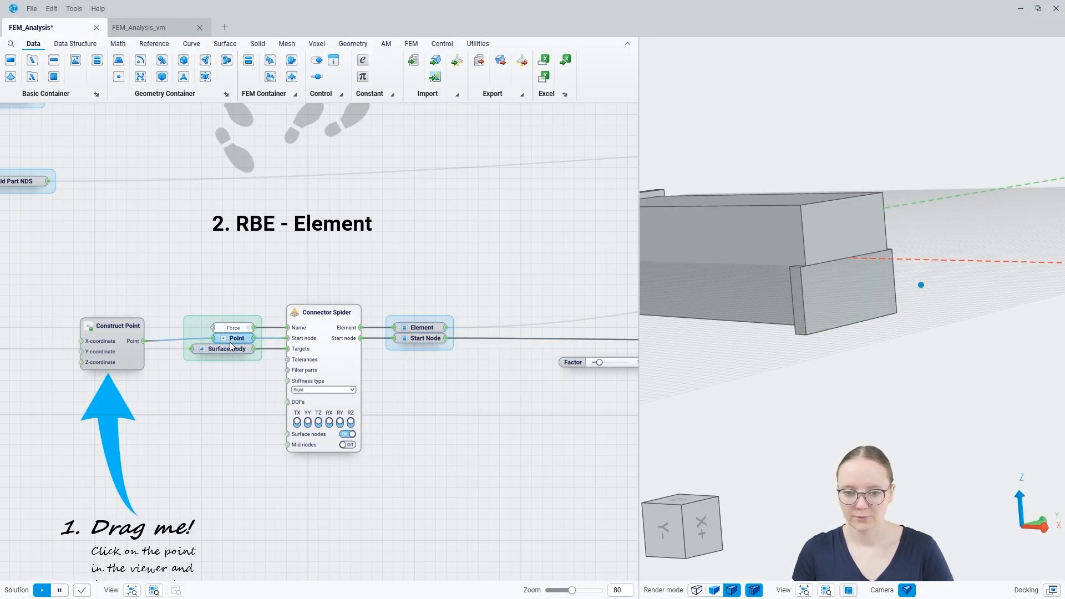
pyautogui.click(280, 373)
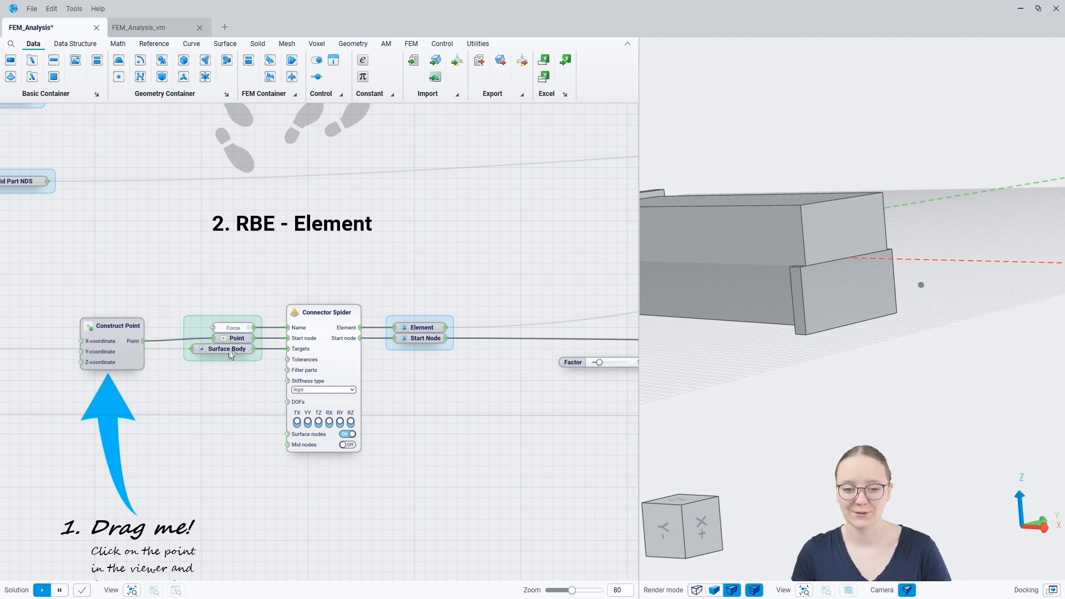
# Review the prepared components of the FE- Boundary Condition section
pyautogui.scroll(-5, 232, 355)
pyautogui.moveTo(522, 392); pyautogui.dragTo(263, 397, button='right')
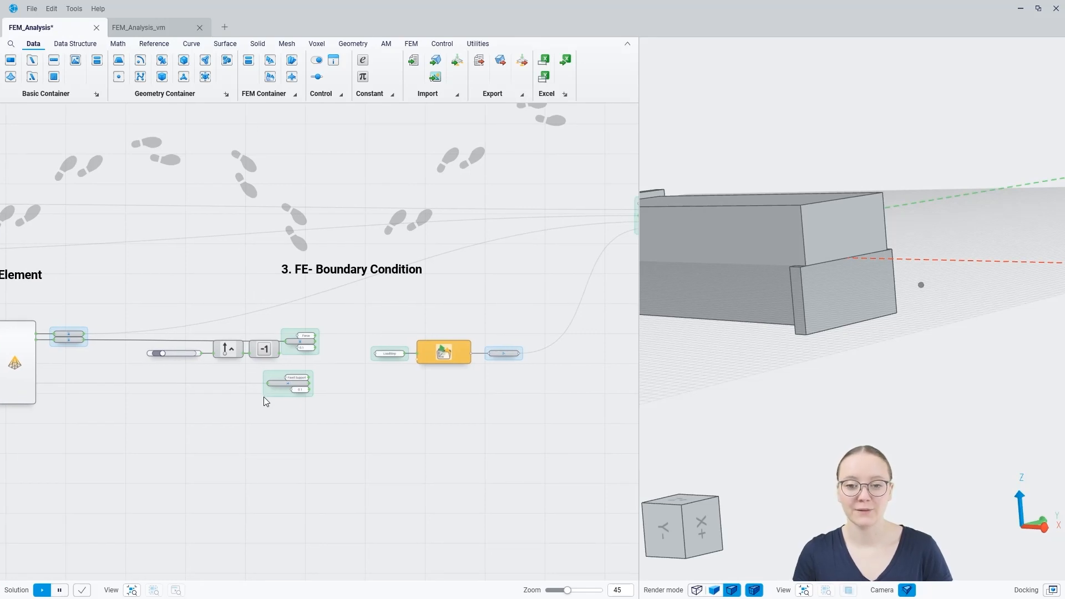